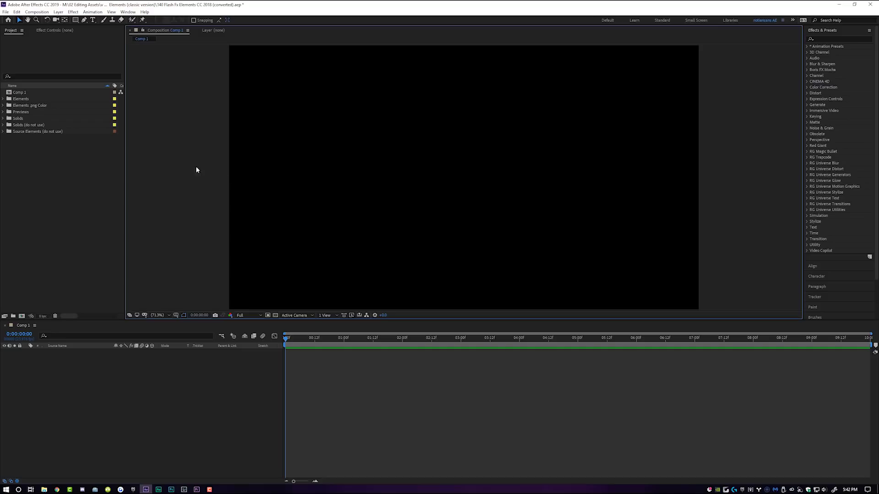
# Start a new 1920×1080, 23.976 fps, 10-second composition named Comp 2.
pyautogui.click(3, 99)
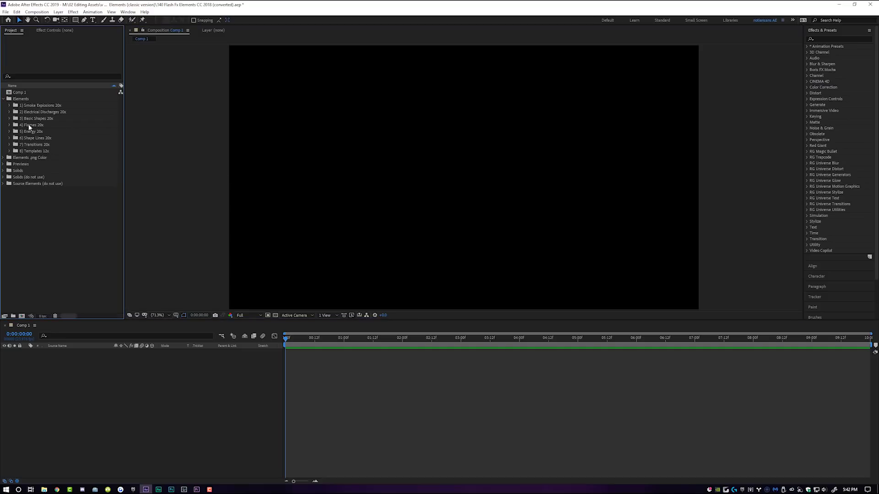
pyautogui.click(4, 99)
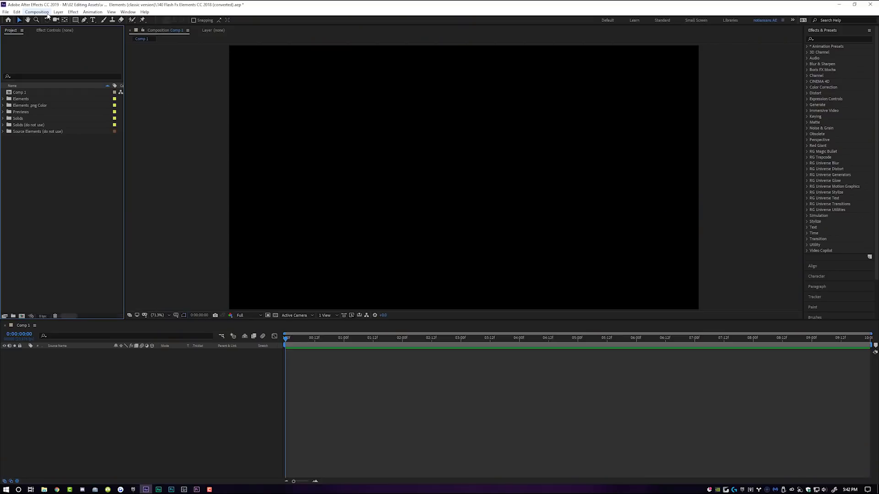
pyautogui.click(37, 12)
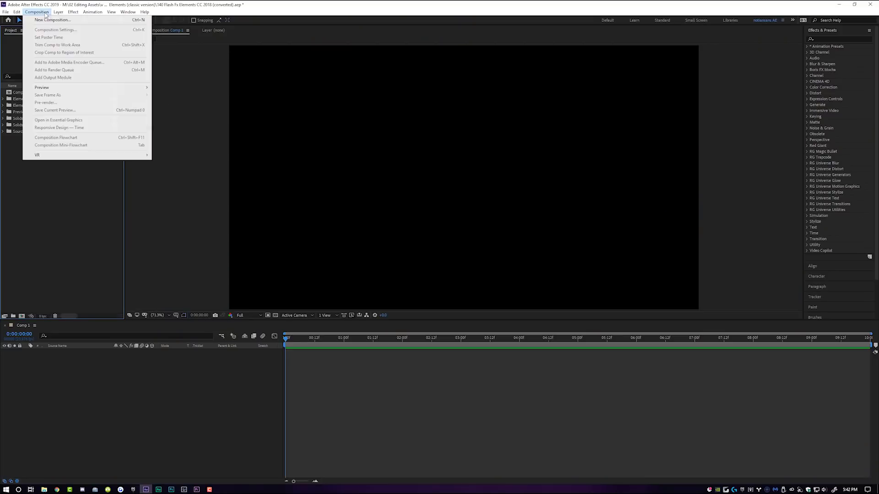
pyautogui.click(59, 21)
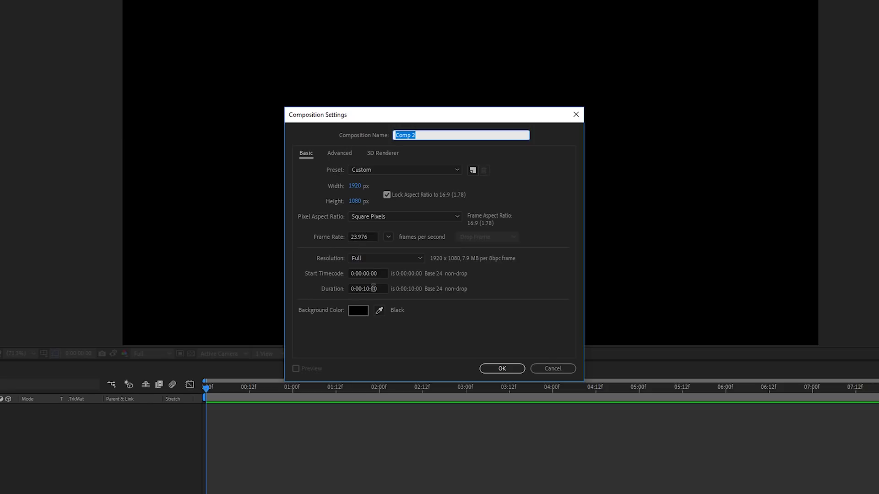
# Create Comp 2 and add a new shape layer to it.
pyautogui.click(502, 368)
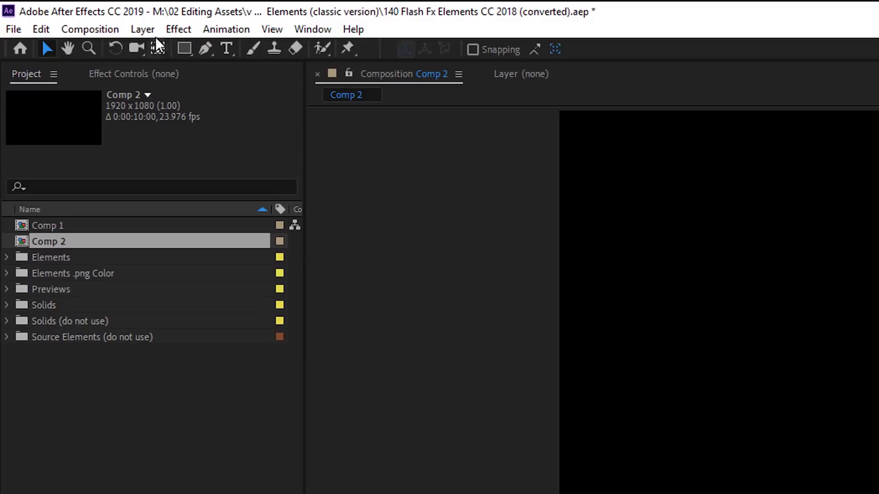
pyautogui.click(59, 12)
pyautogui.moveTo(178, 51)
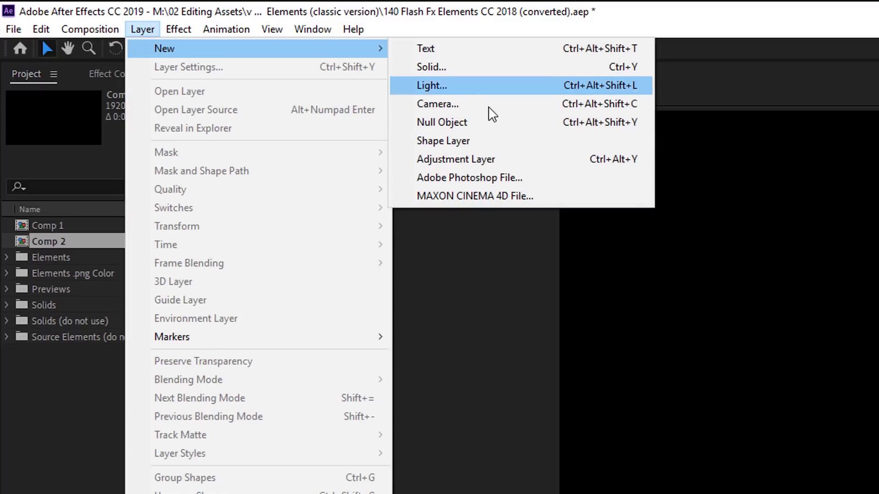
pyautogui.click(488, 144)
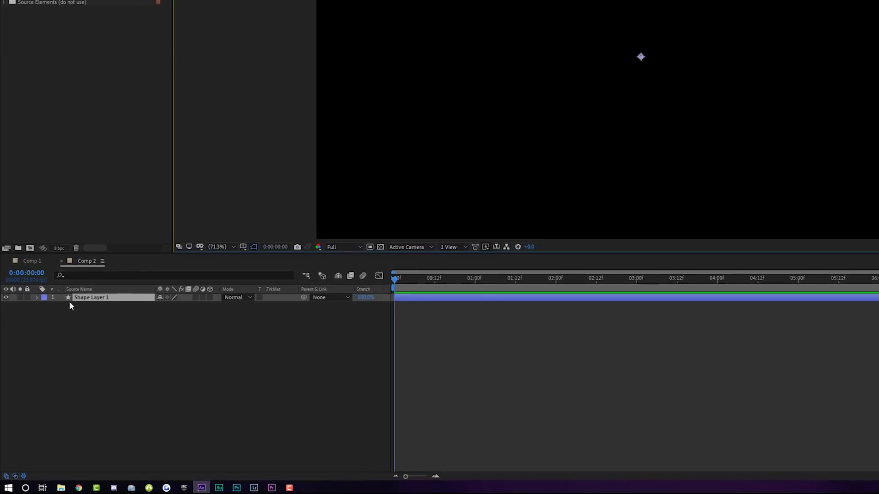
# Add an empty Path 1 to Shape Layer 1's contents, ready for the Pen tool.
pyautogui.click(41, 272)
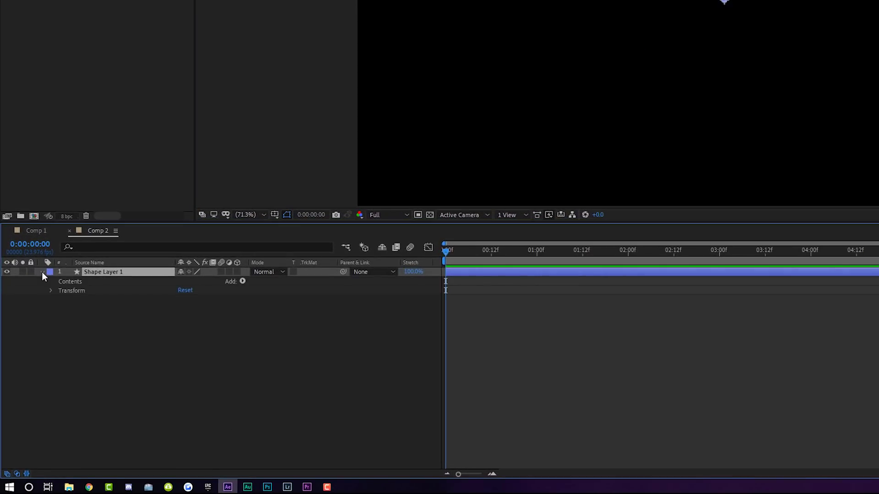
pyautogui.click(242, 282)
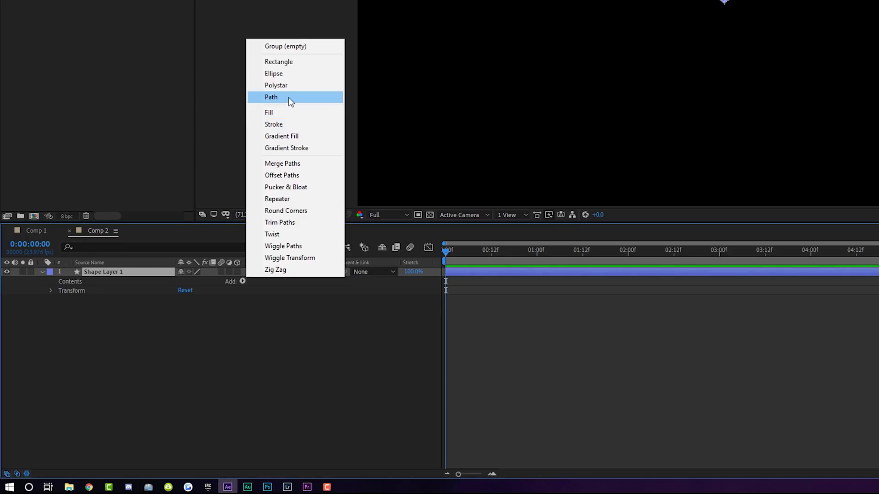
pyautogui.click(288, 97)
pyautogui.press('g')
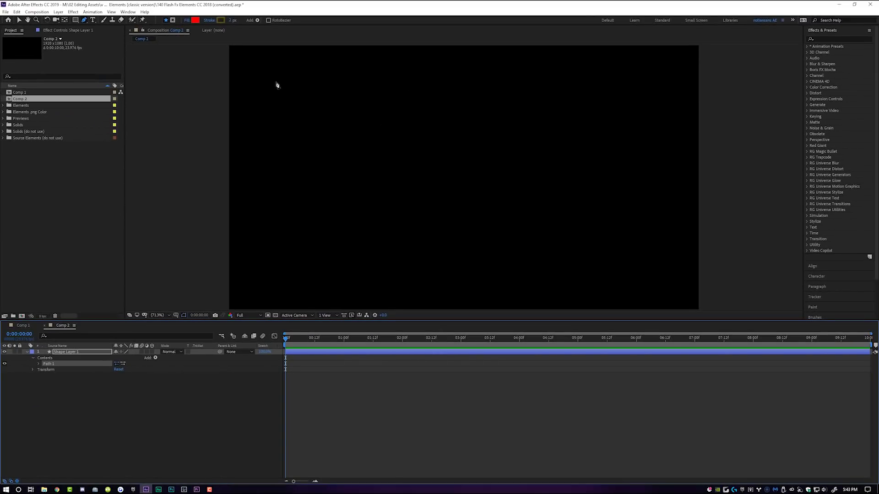
# Draw a six-point zigzag path from top-left to lower right.
pyautogui.click(276, 81)
pyautogui.click(447, 84)
pyautogui.click(331, 139)
pyautogui.click(478, 138)
pyautogui.click(388, 163)
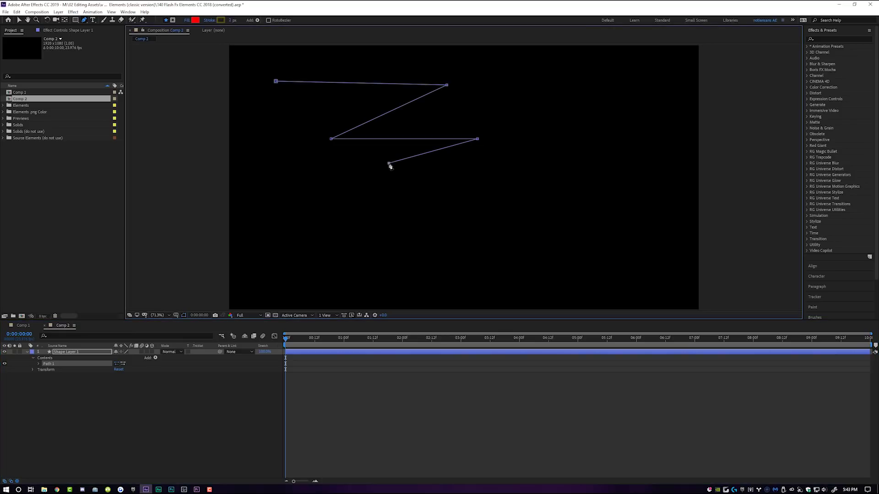
pyautogui.click(542, 197)
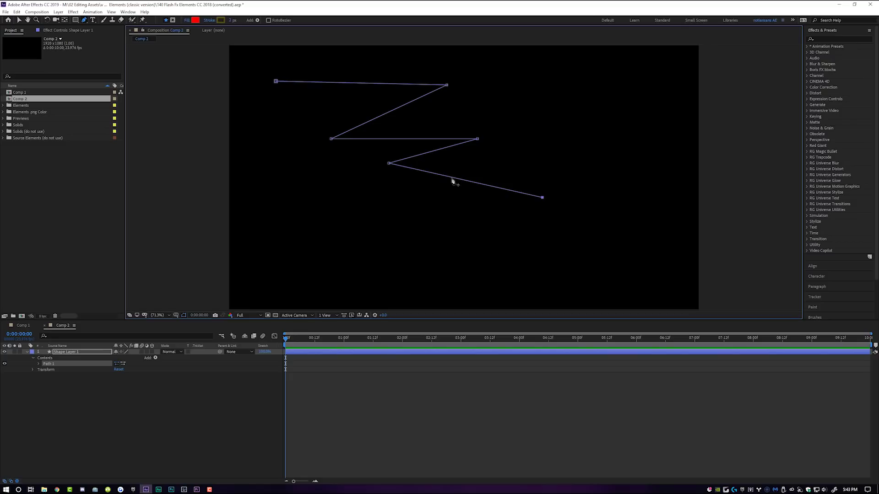
# Give the zigzag a Stroke with width 12 and Round Cap line ends.
pyautogui.click(155, 359)
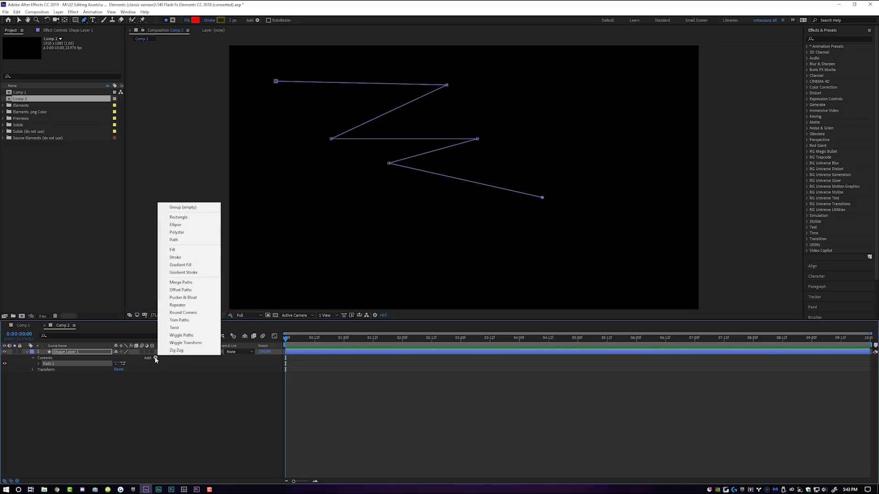
pyautogui.click(198, 257)
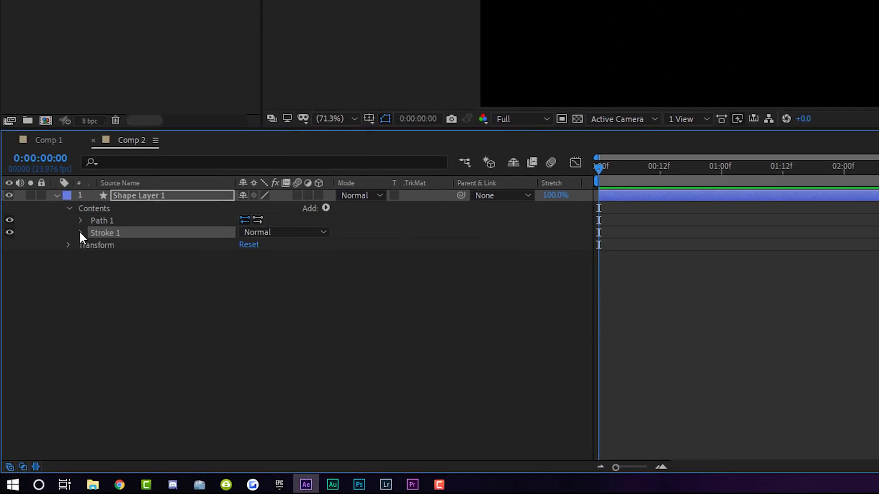
pyautogui.click(80, 233)
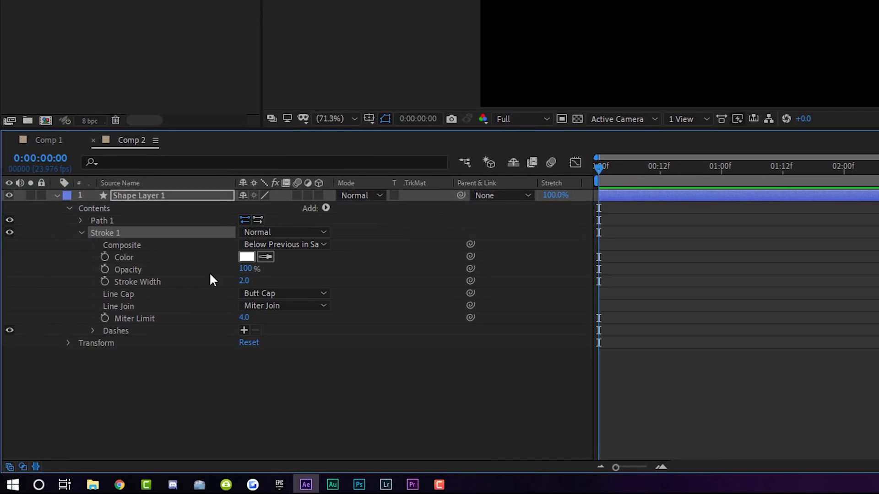
pyautogui.moveTo(249, 286); pyautogui.dragTo(345, 247)
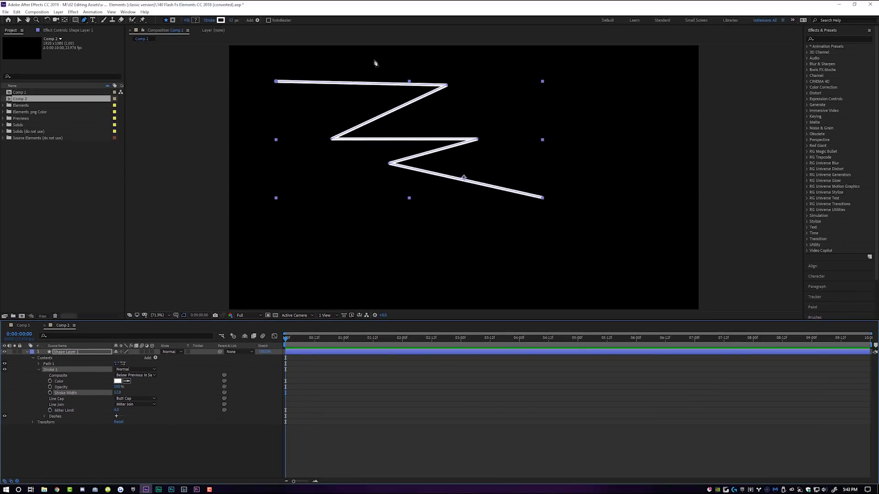
pyautogui.click(136, 398)
pyautogui.click(146, 414)
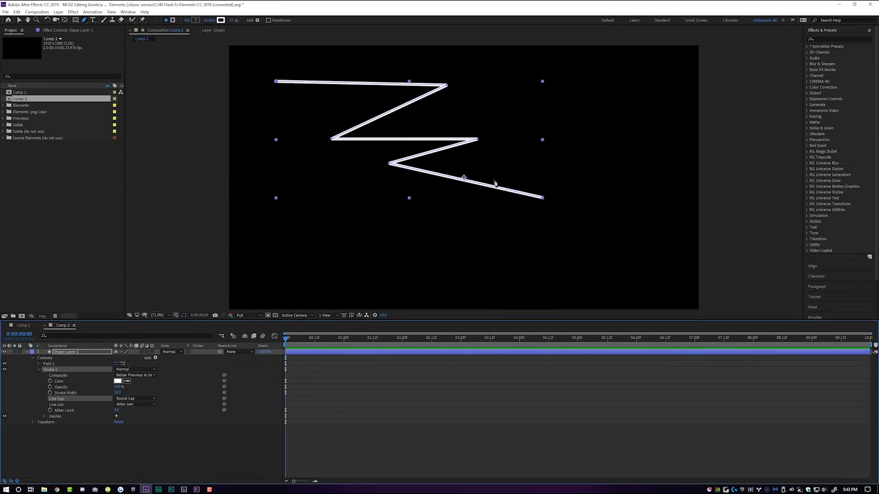
pyautogui.click(155, 358)
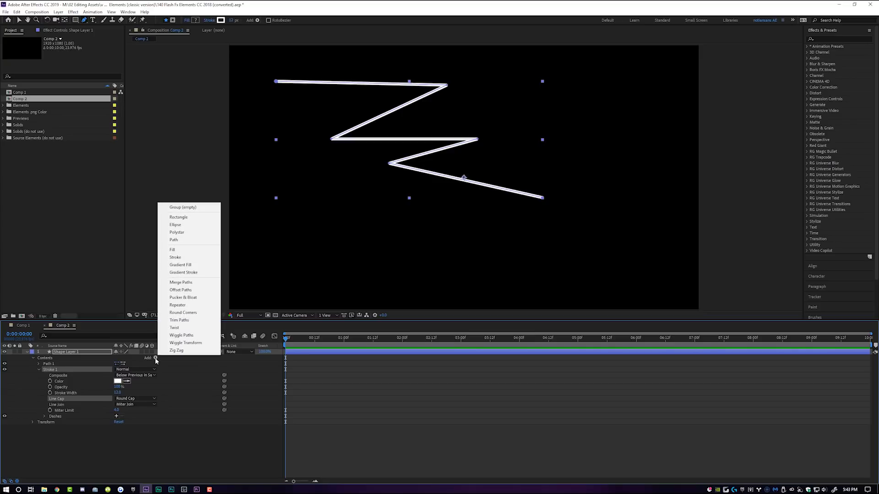
# Add Trim Paths, make the top-left point the first vertex, and trim End to 0%.
pyautogui.click(185, 322)
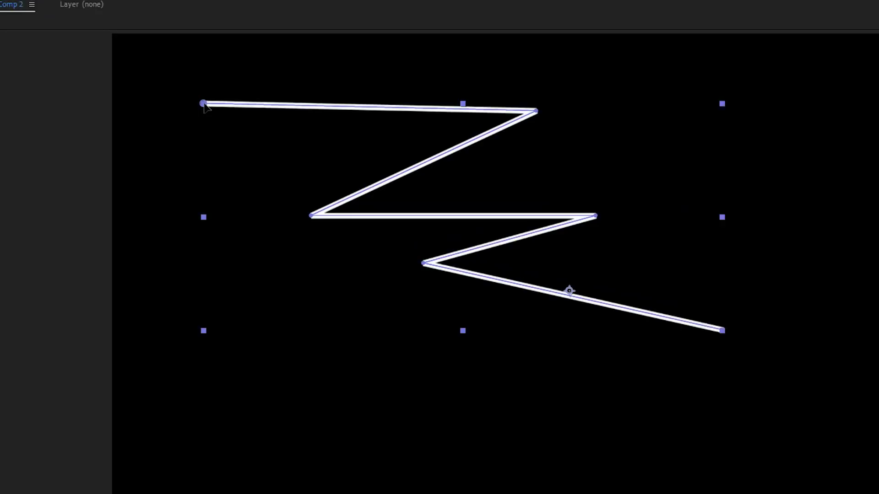
pyautogui.rightClick(277, 82)
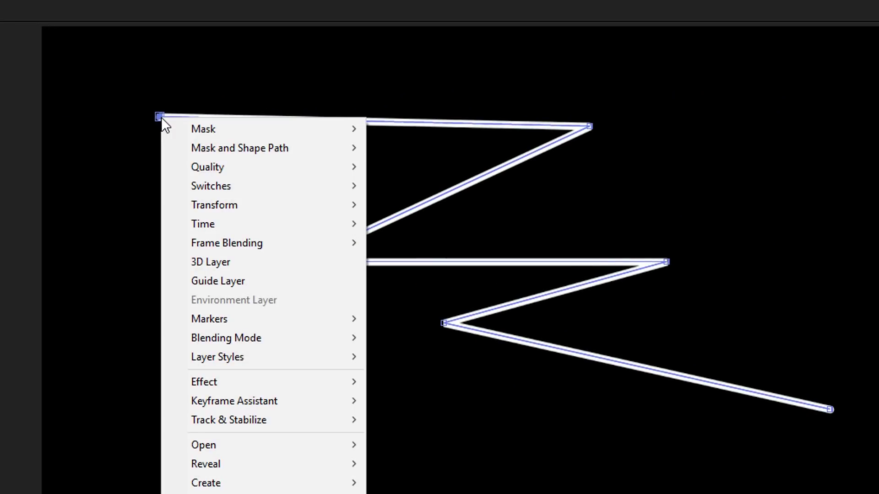
pyautogui.moveTo(240, 154)
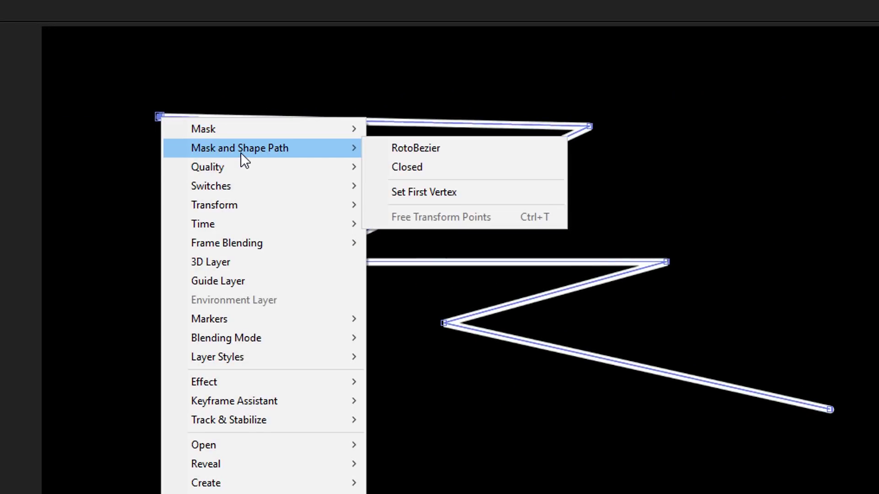
pyautogui.click(442, 193)
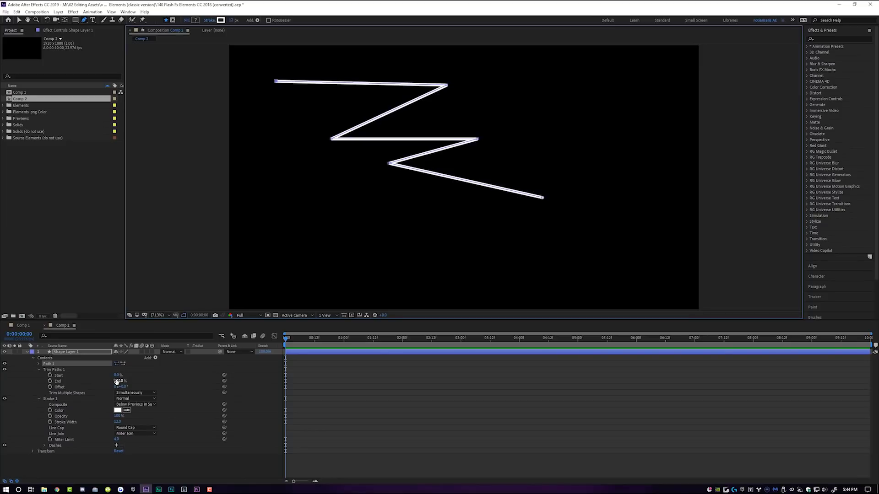
pyautogui.moveTo(284, 221); pyautogui.dragTo(256, 221)
pyautogui.moveTo(109, 380)
pyautogui.mouseDown()
pyautogui.moveTo(66, 383)
pyautogui.moveTo(113, 382)
pyautogui.mouseUp()
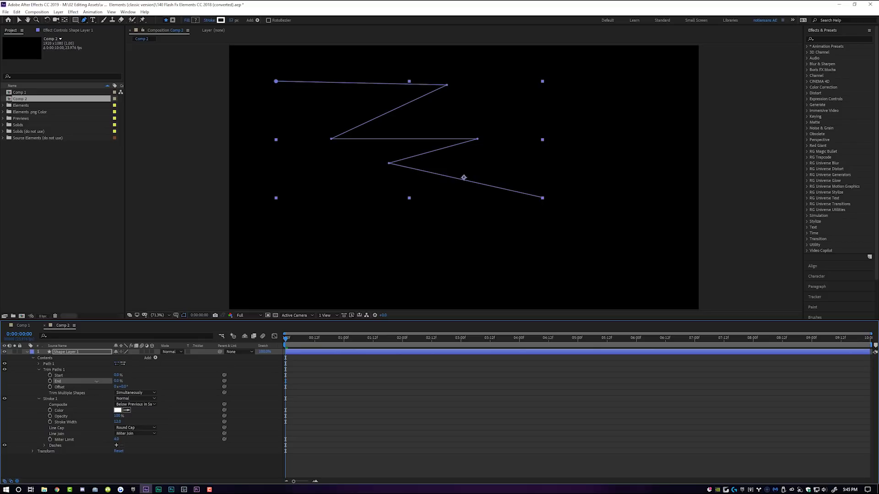
# Keyframe Trim Paths End to 75% then 100%, and Start up to 99%.
pyautogui.click(49, 381)
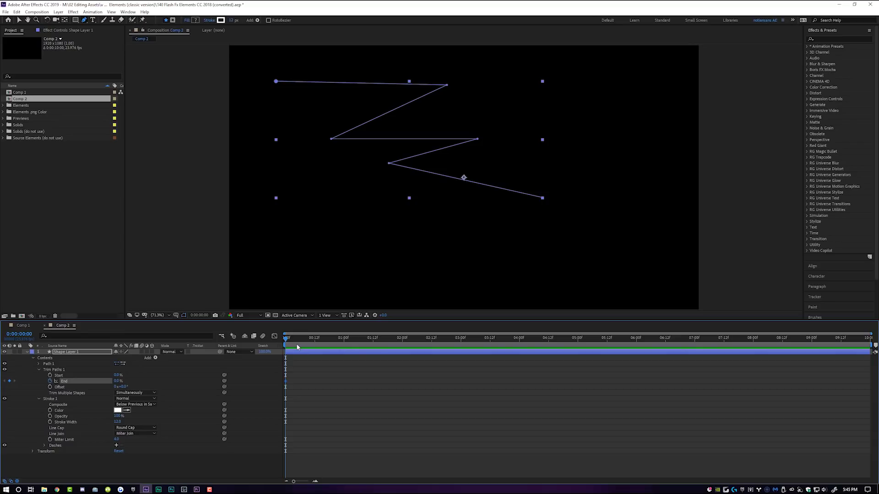
pyautogui.press('pagedown')
pyautogui.press('pagedown')
pyautogui.press('pagedown')
pyautogui.press('pagedown')
pyautogui.press('pagedown')
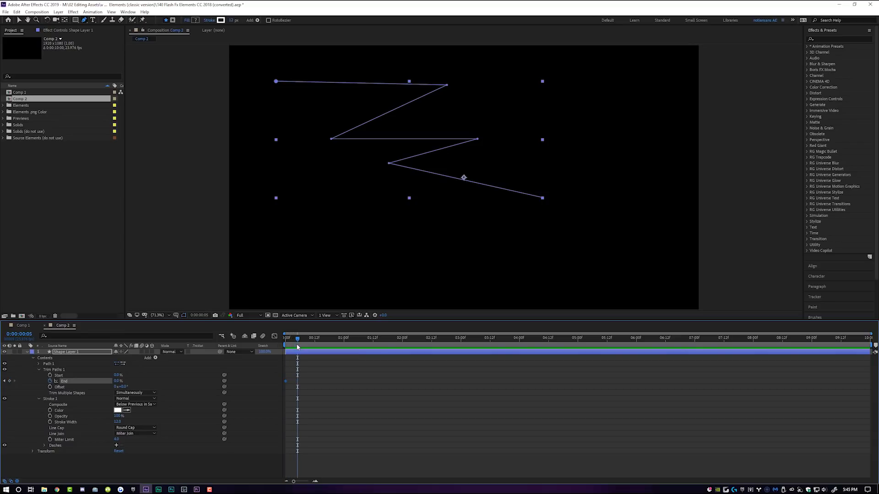
pyautogui.click(117, 381)
pyautogui.press('Return')
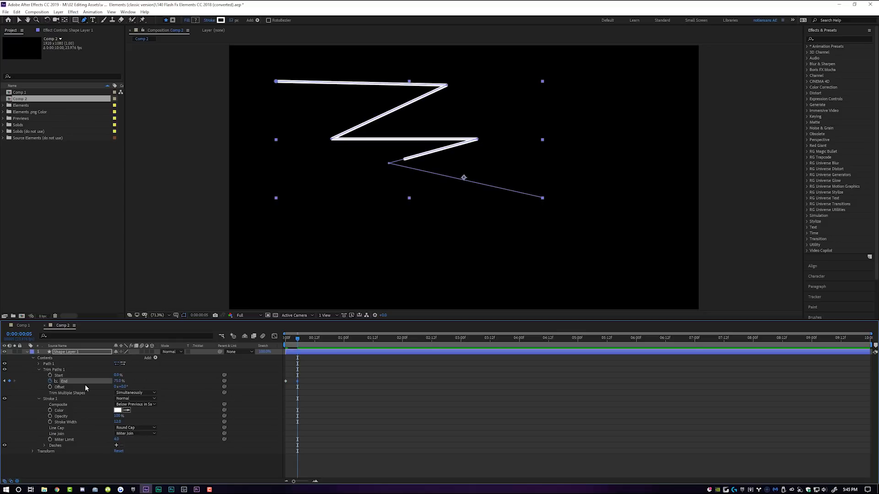
pyautogui.click(50, 375)
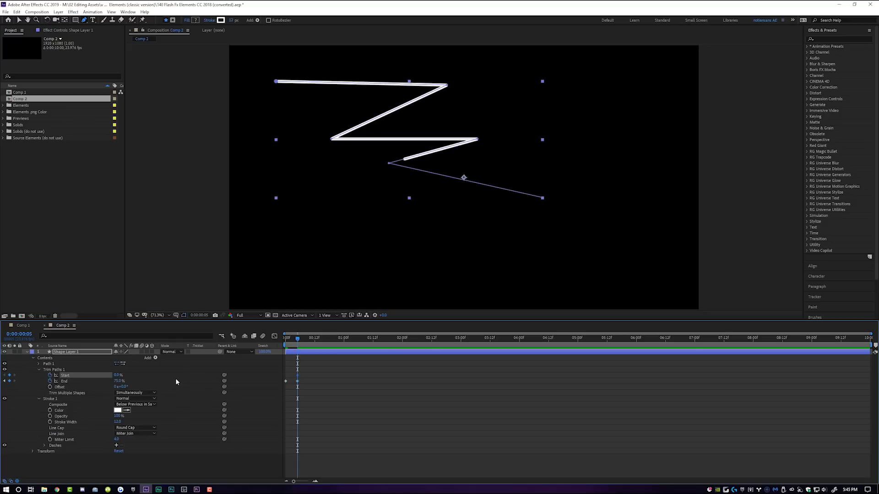
pyautogui.press('pagedown')
pyautogui.press('pagedown')
pyautogui.press('pagedown')
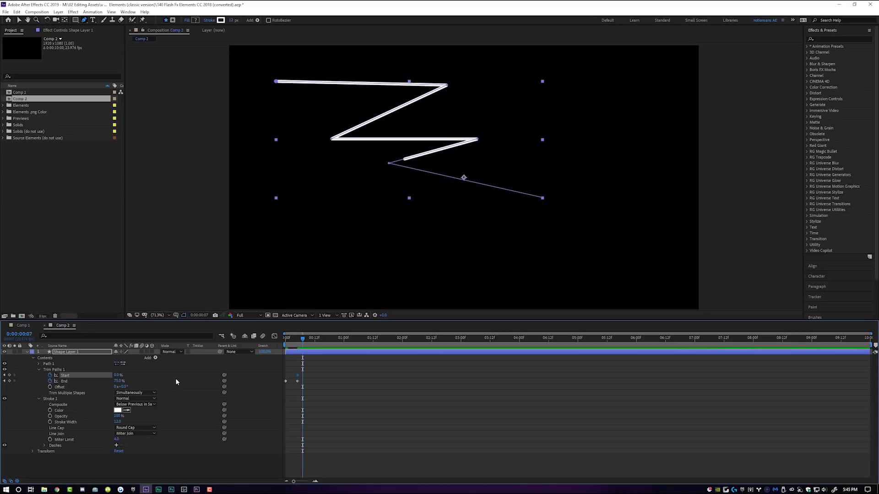
pyautogui.click(118, 381)
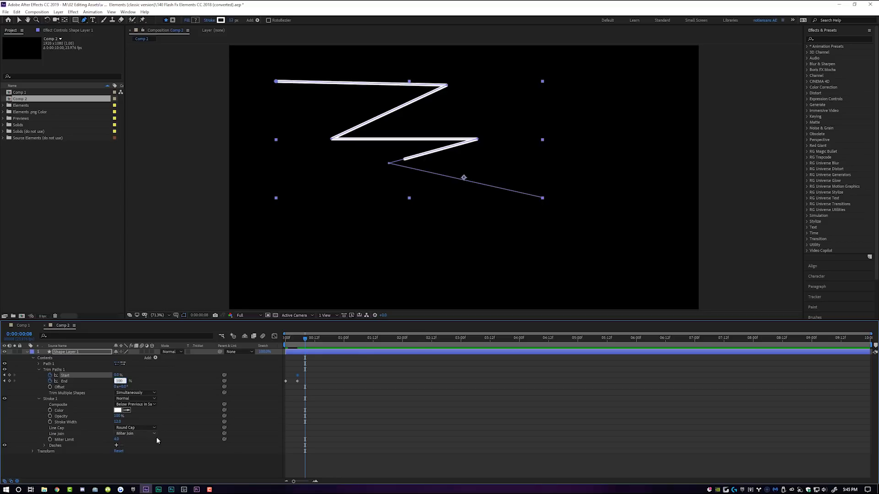
pyautogui.press('Return')
pyautogui.press('pagedown')
pyautogui.press('pagedown')
pyautogui.press('pagedown')
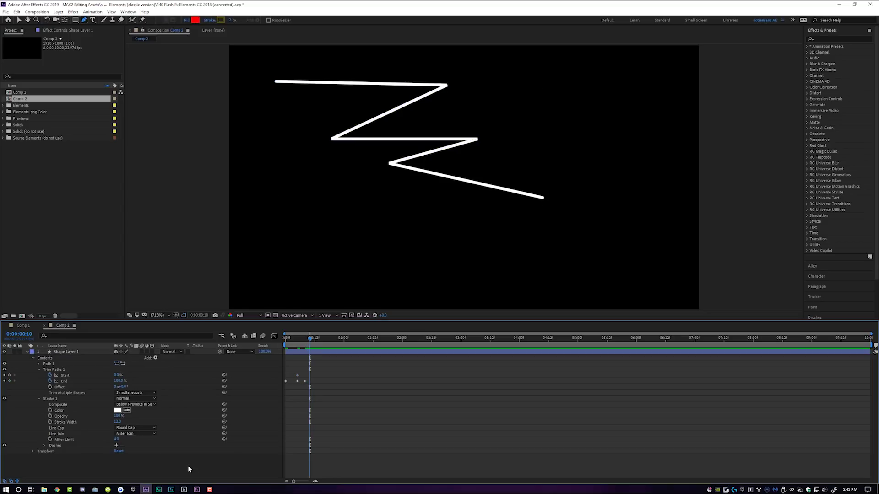
pyautogui.click(106, 417)
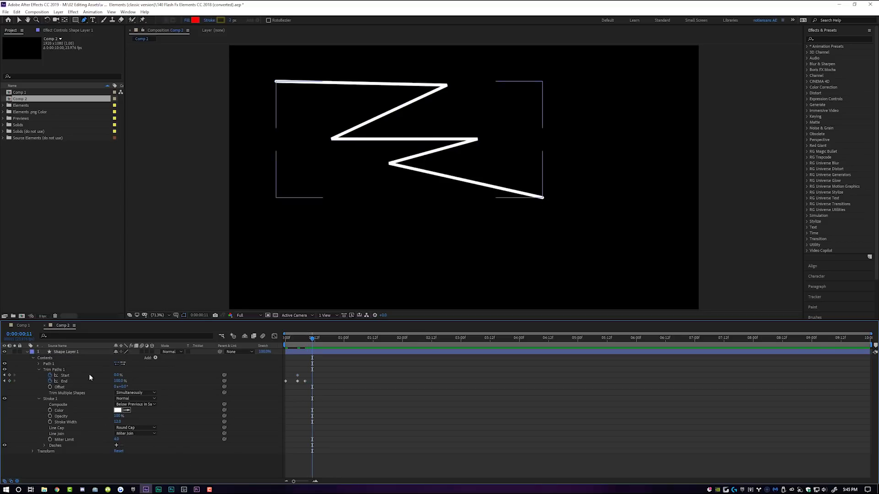
pyautogui.moveTo(117, 376); pyautogui.dragTo(304, 481)
# End the work area around the one-second mark and preview the stroke animation.
pyautogui.moveTo(414, 337); pyautogui.dragTo(439, 340)
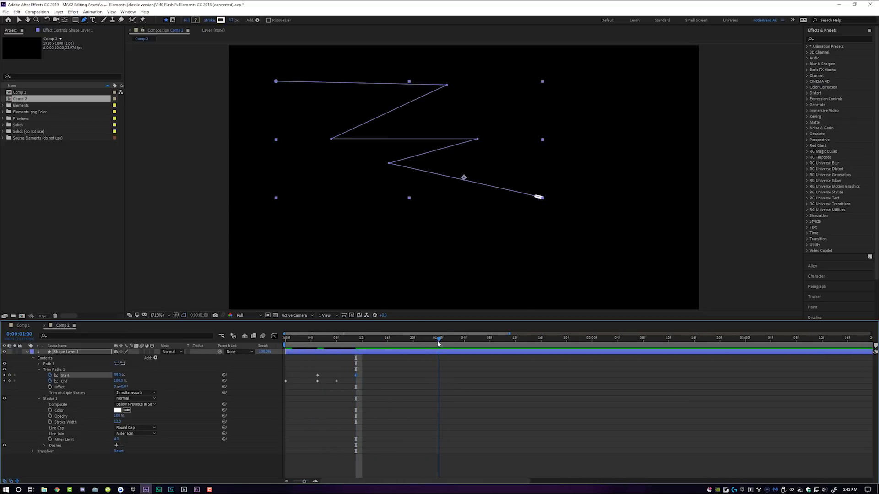
pyautogui.press('n')
pyautogui.press('pageup')
pyautogui.press('pageup')
pyautogui.press('pageup')
pyautogui.moveTo(448, 347); pyautogui.dragTo(442, 344)
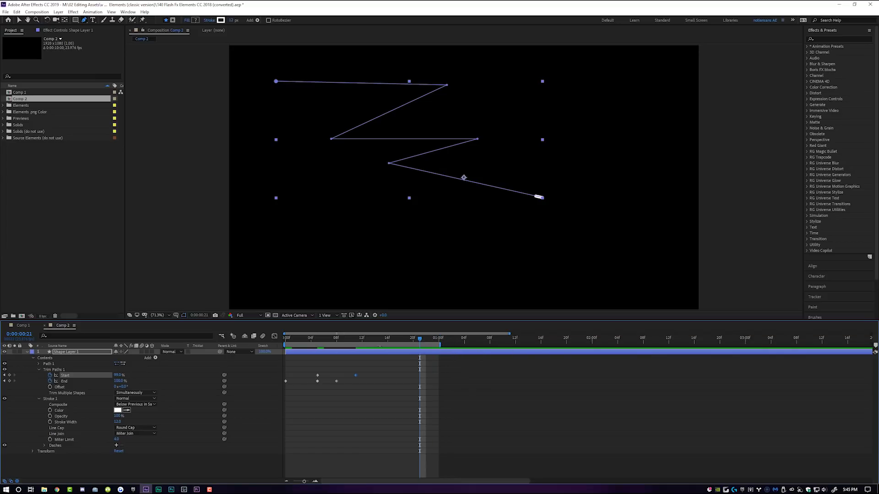
pyautogui.press('space')
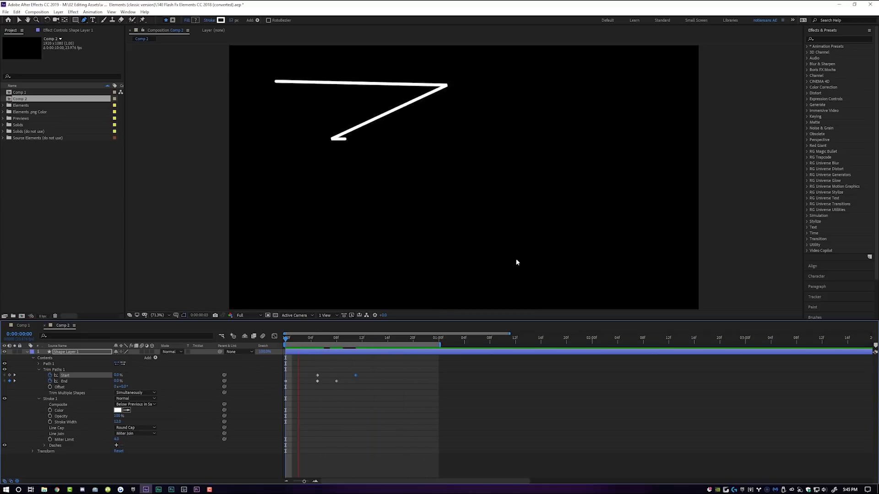
pyautogui.press('space')
# Raise Trim Paths Start to 100% at its last keyframe and preview again.
pyautogui.moveTo(365, 343); pyautogui.dragTo(357, 343)
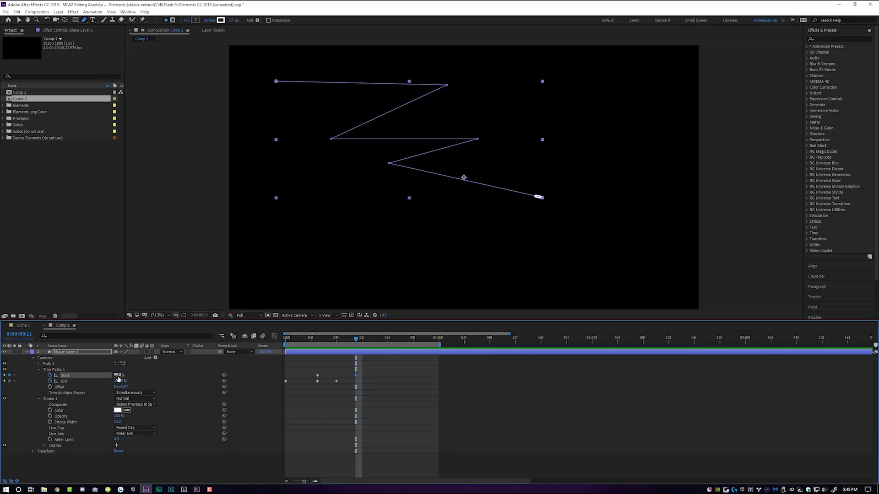
pyautogui.moveTo(118, 377); pyautogui.dragTo(123, 378)
pyautogui.press('space')
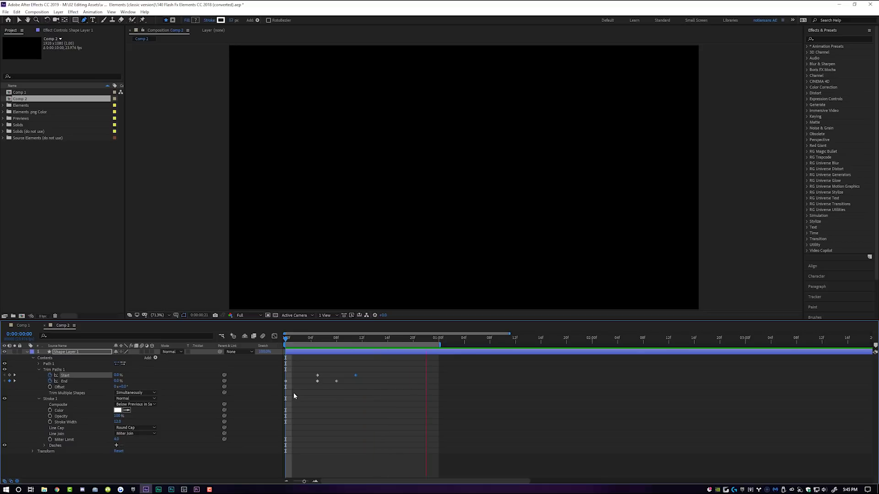
pyautogui.press('space')
pyautogui.moveTo(344, 338); pyautogui.dragTo(318, 337)
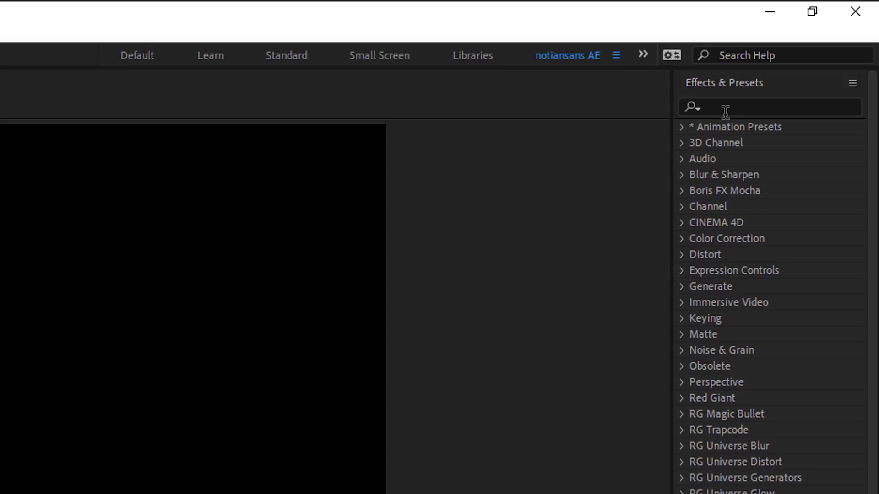
pyautogui.click(725, 111)
# Search for 'turbulent' and apply Turbulent Displace to the zigzag stroke layer.
pyautogui.write('turbulent')
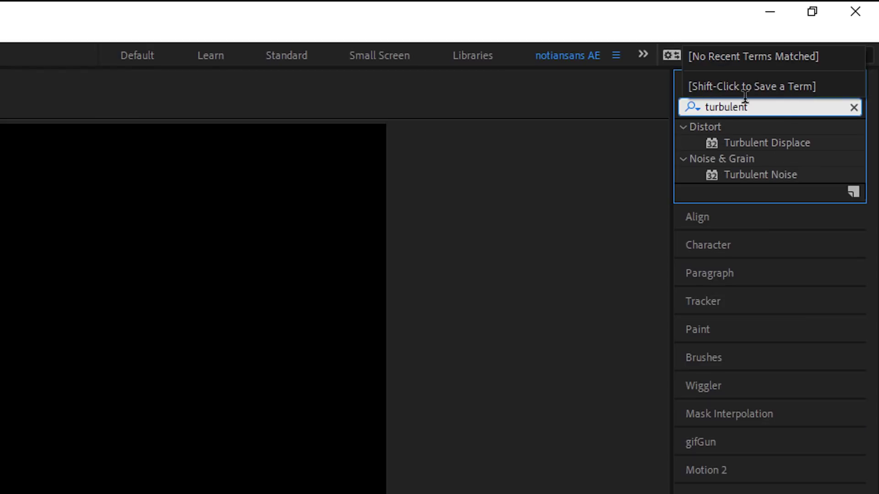
pyautogui.moveTo(762, 142); pyautogui.dragTo(0, 493)
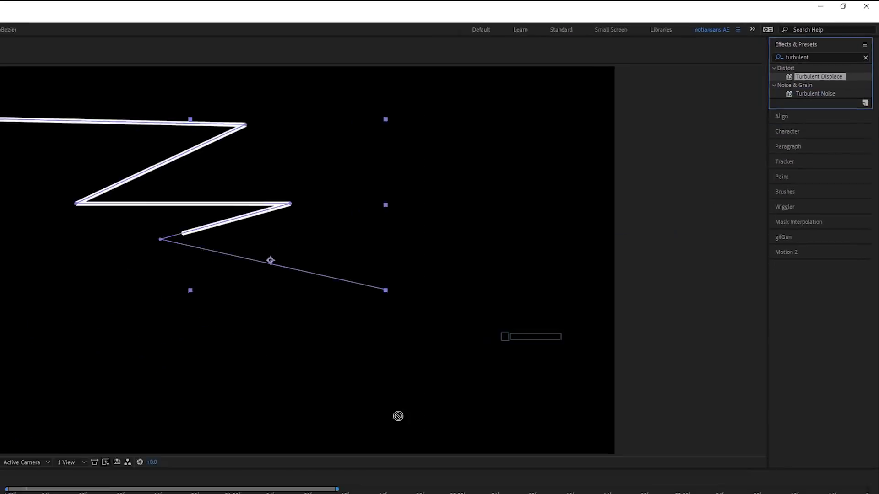
pyautogui.moveTo(398, 416); pyautogui.dragTo(235, 135)
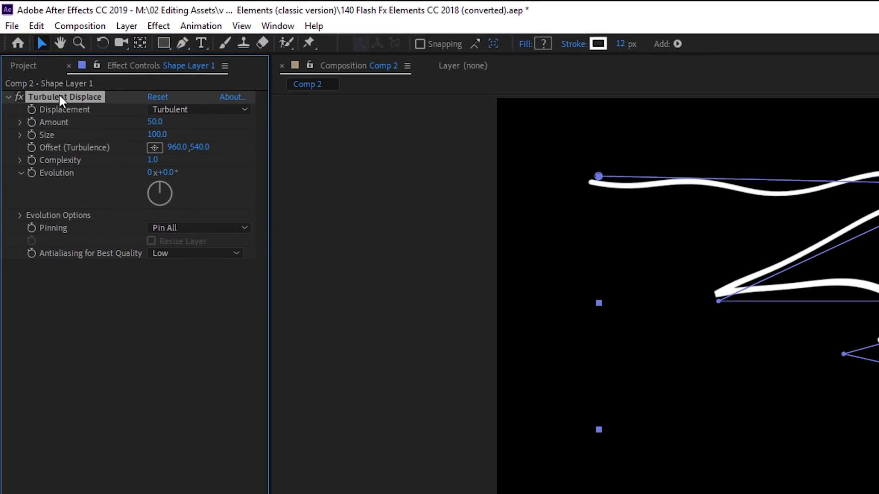
# Set Turbulent Displace to Twist with Amount 107, Size 11 and Complexity 2.0.
pyautogui.click(204, 113)
pyautogui.click(202, 165)
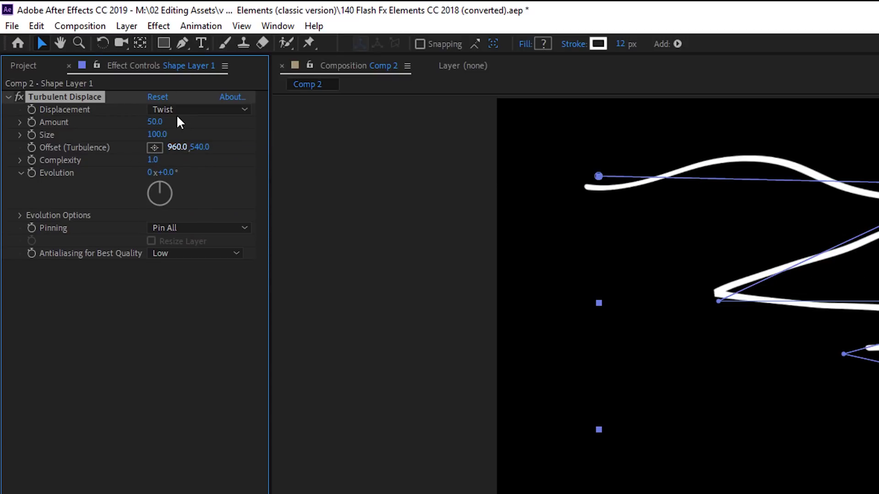
pyautogui.moveTo(156, 137); pyautogui.dragTo(96, 134)
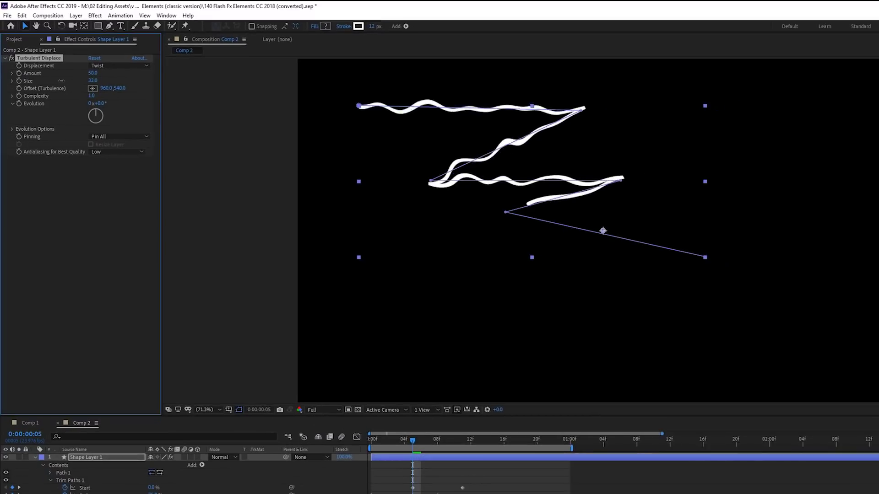
pyautogui.moveTo(58, 80)
pyautogui.mouseDown()
pyautogui.moveTo(49, 80)
pyautogui.moveTo(83, 74)
pyautogui.moveTo(76, 76)
pyautogui.mouseUp()
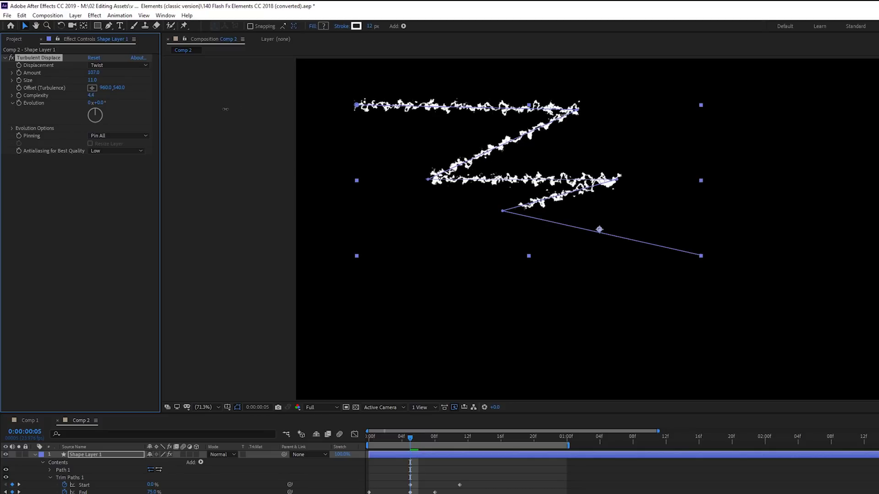
pyautogui.moveTo(201, 104); pyautogui.dragTo(138, 107)
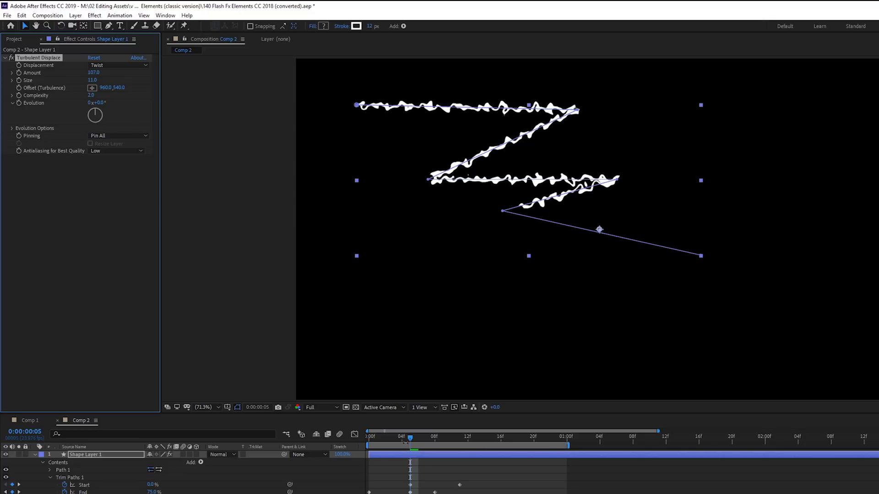
# Keyframe Evolution at frame 0 and raise it several full turns at frame 11.
pyautogui.press('space')
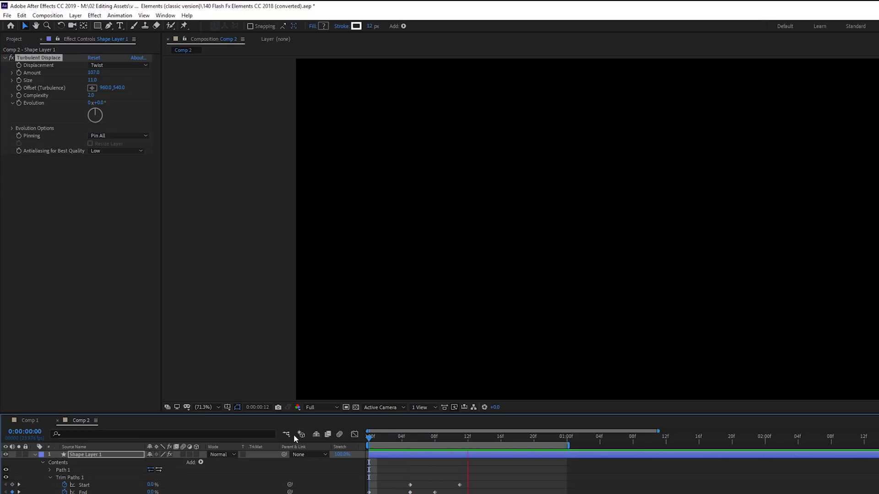
pyautogui.moveTo(409, 438)
pyautogui.mouseDown()
pyautogui.moveTo(360, 441)
pyautogui.moveTo(440, 447)
pyautogui.moveTo(341, 457)
pyautogui.mouseUp()
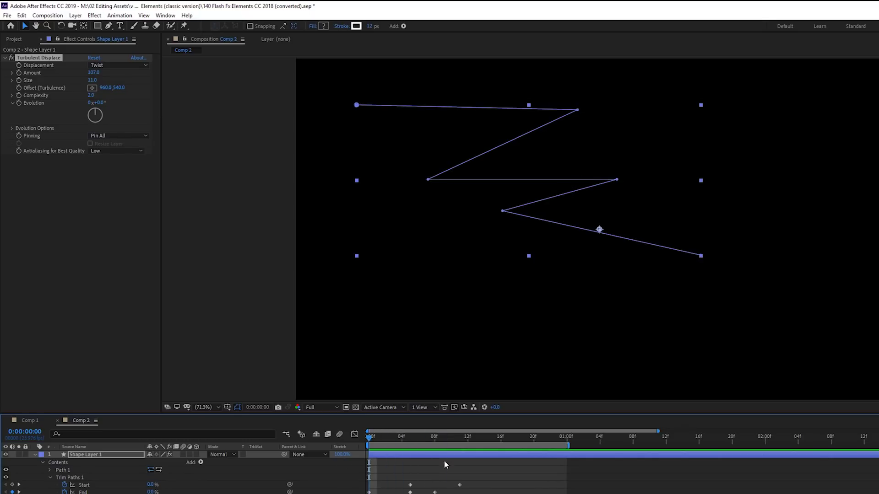
pyautogui.click(18, 103)
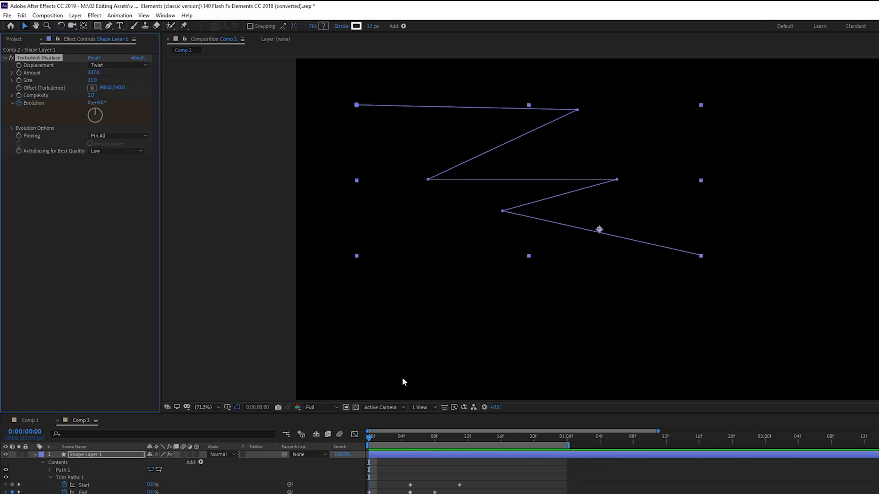
pyautogui.moveTo(436, 438); pyautogui.dragTo(455, 439)
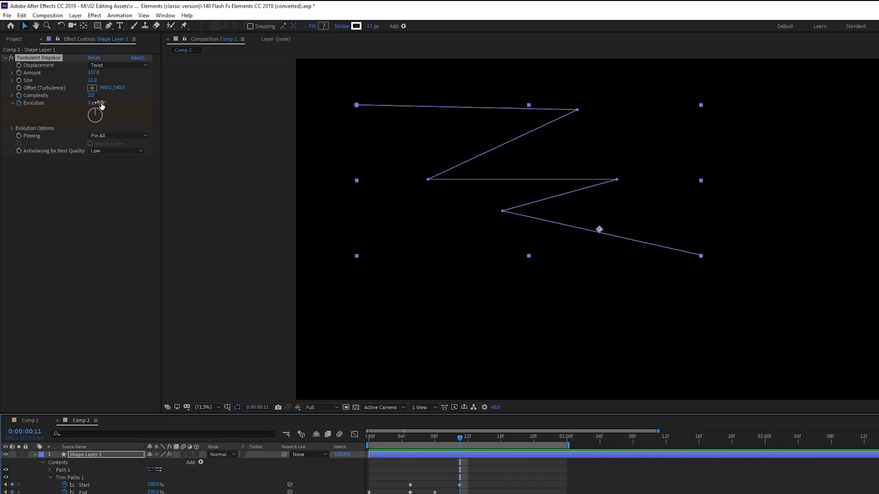
pyautogui.moveTo(103, 103); pyautogui.dragTo(178, 109)
pyautogui.moveTo(258, 112); pyautogui.dragTo(119, 104)
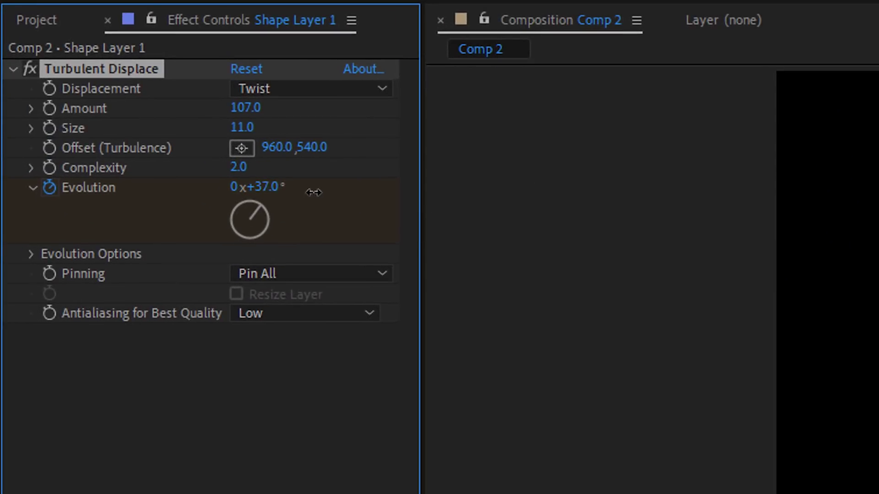
pyautogui.moveTo(313, 192); pyautogui.dragTo(704, 200)
pyautogui.moveTo(267, 189); pyautogui.dragTo(878, 306)
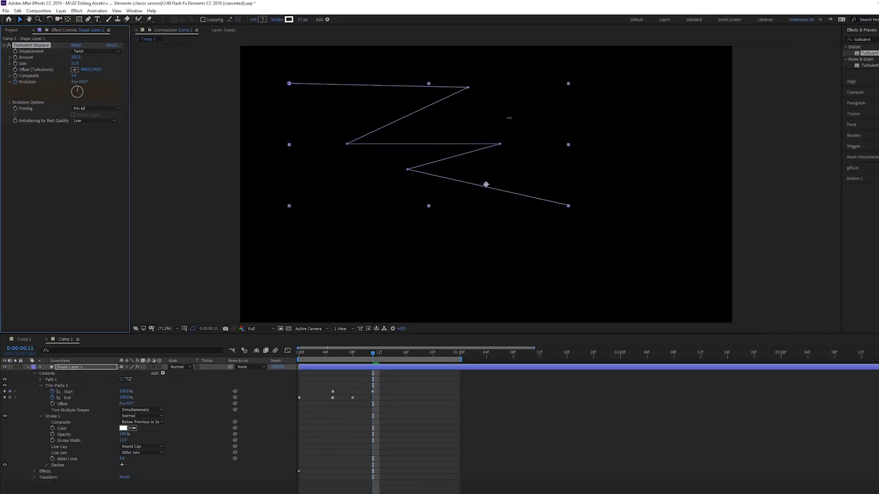
pyautogui.moveTo(509, 117); pyautogui.dragTo(512, 118)
# Undo a stray Evolution change at frame 4 and preview from the first frame.
pyautogui.moveTo(341, 341); pyautogui.dragTo(310, 337)
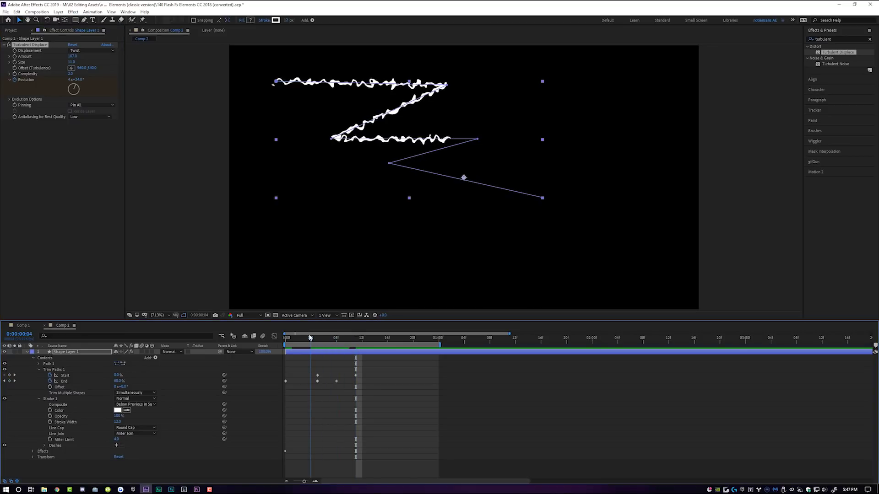
pyautogui.moveTo(79, 81)
pyautogui.mouseDown()
pyautogui.moveTo(175, 91)
pyautogui.moveTo(150, 96)
pyautogui.mouseUp()
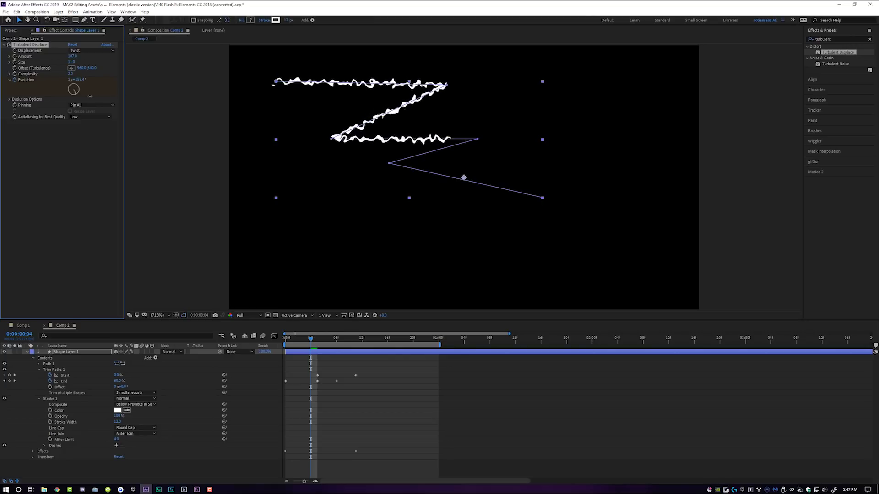
pyautogui.hotkey('ctrl', 'z')
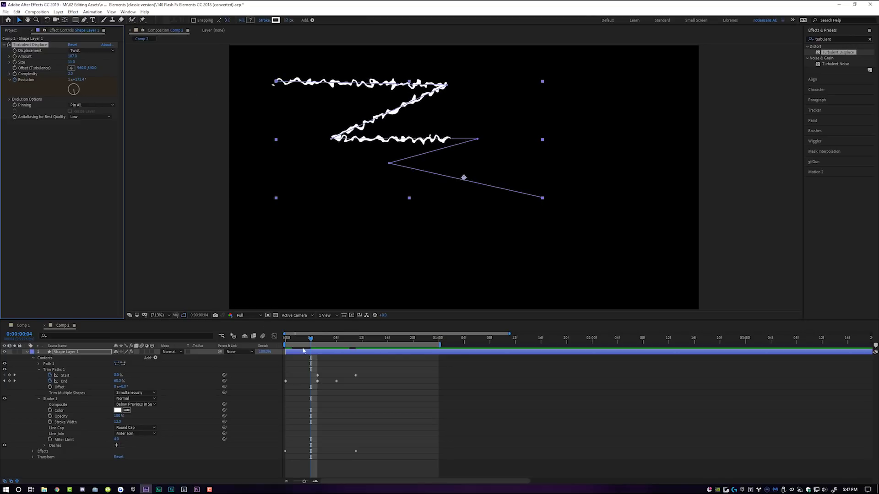
pyautogui.moveTo(308, 341)
pyautogui.mouseDown()
pyautogui.moveTo(286, 339)
pyautogui.moveTo(336, 348)
pyautogui.moveTo(311, 350)
pyautogui.moveTo(324, 354)
pyautogui.moveTo(286, 343)
pyautogui.moveTo(324, 340)
pyautogui.mouseUp()
pyautogui.press('space')
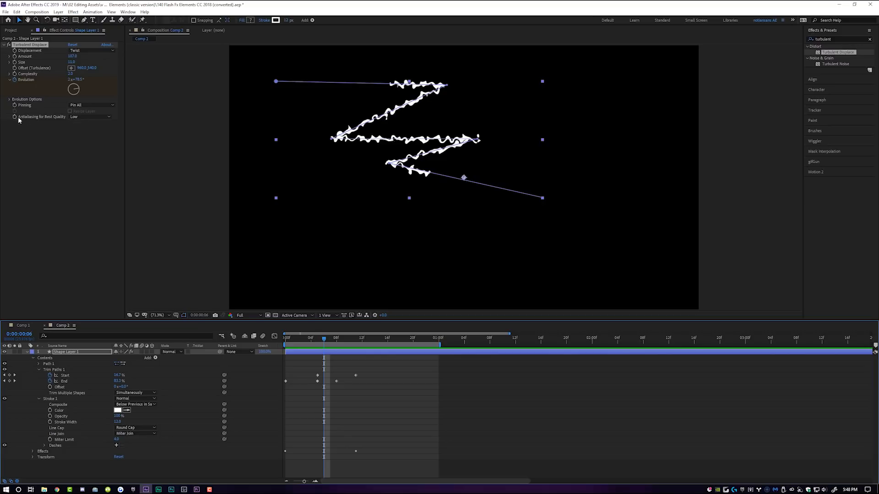
# Set antialiasing to High and add a second Turbulent Displace with Amount 5.
pyautogui.click(83, 117)
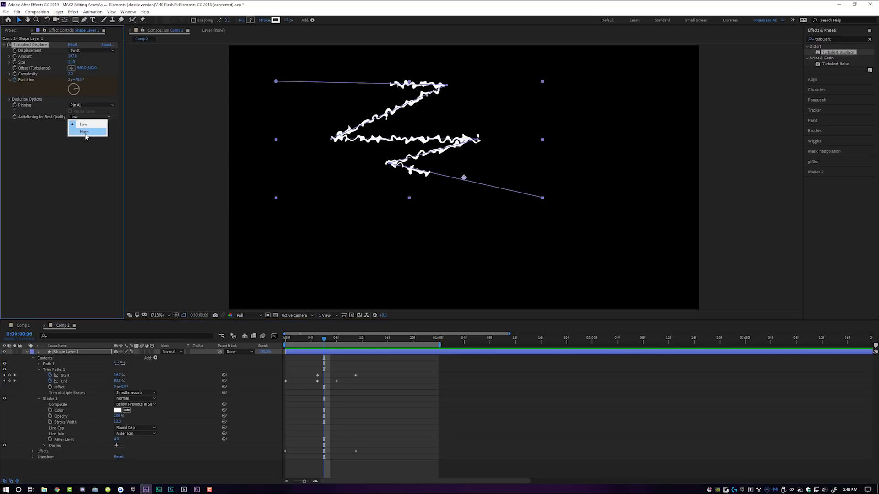
pyautogui.click(85, 132)
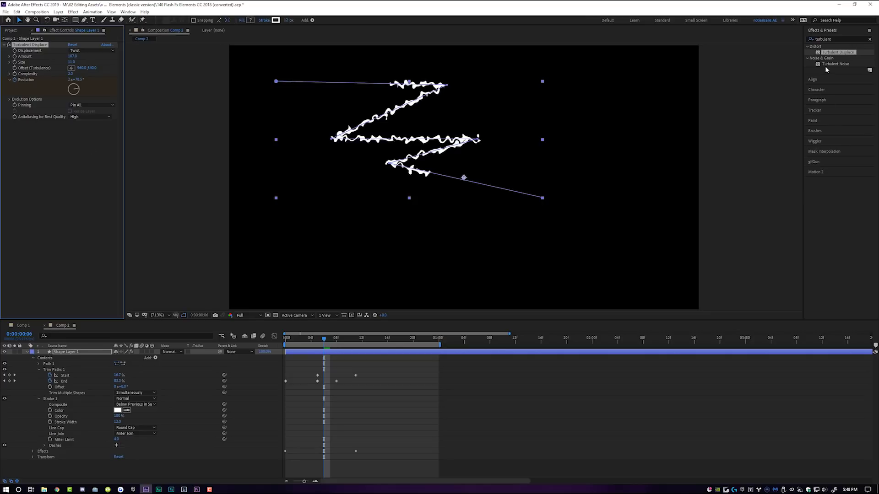
pyautogui.moveTo(838, 54)
pyautogui.mouseDown()
pyautogui.moveTo(504, 130)
pyautogui.moveTo(61, 145)
pyautogui.mouseUp()
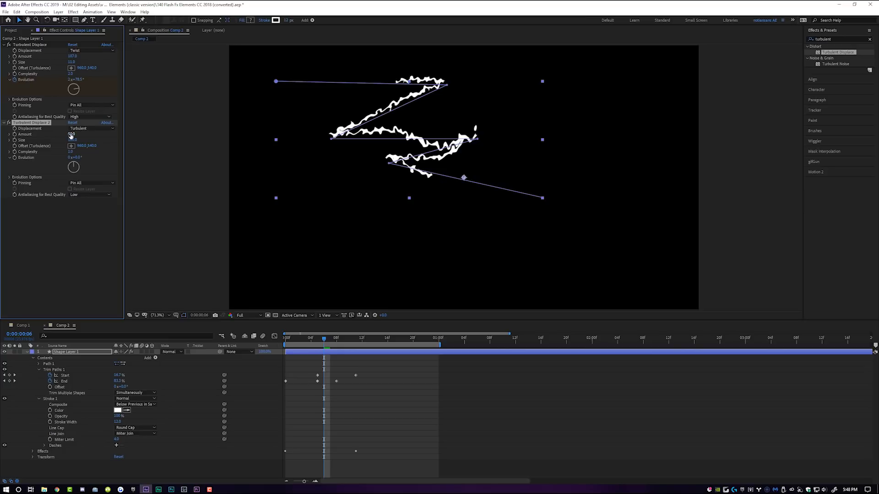
pyautogui.moveTo(71, 134)
pyautogui.mouseDown()
pyautogui.moveTo(51, 135)
pyautogui.moveTo(76, 140)
pyautogui.moveTo(39, 142)
pyautogui.mouseUp()
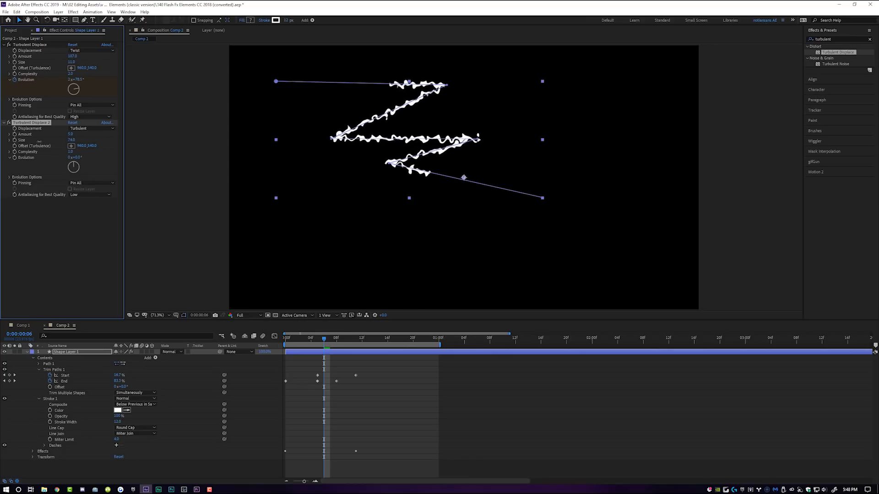
# Keyframe the second Evolution from frame 0 to 2x+13° at frame 11, then preview.
pyautogui.moveTo(315, 343); pyautogui.dragTo(286, 343)
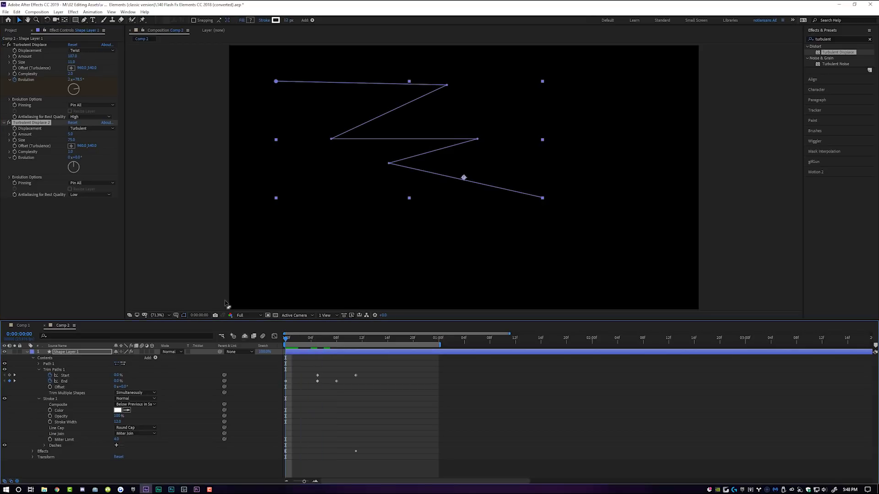
pyautogui.click(15, 159)
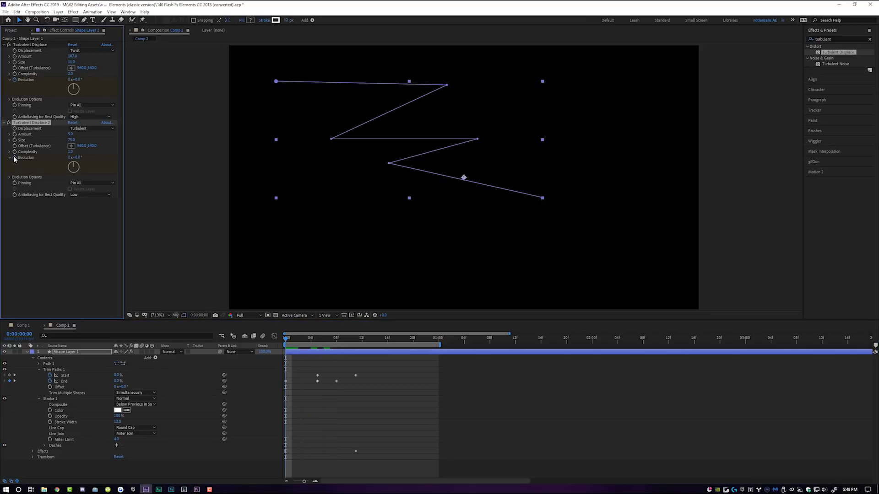
pyautogui.moveTo(351, 341); pyautogui.dragTo(356, 341)
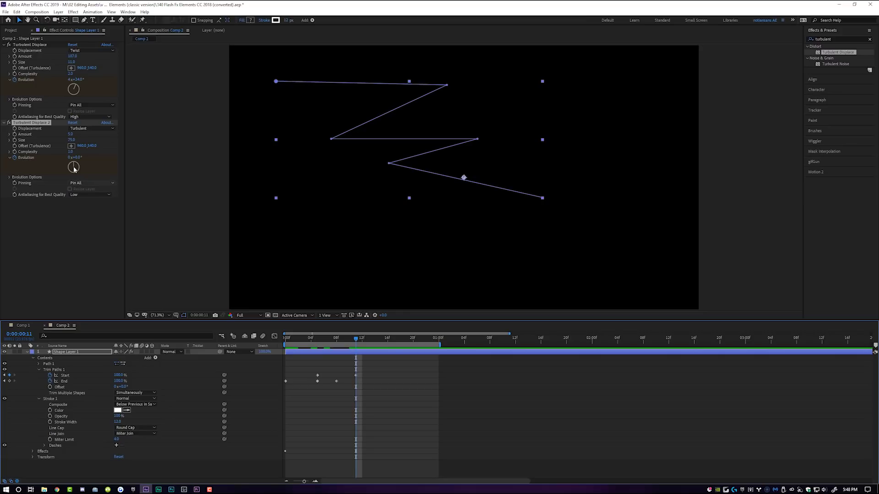
pyautogui.moveTo(95, 156); pyautogui.dragTo(210, 160)
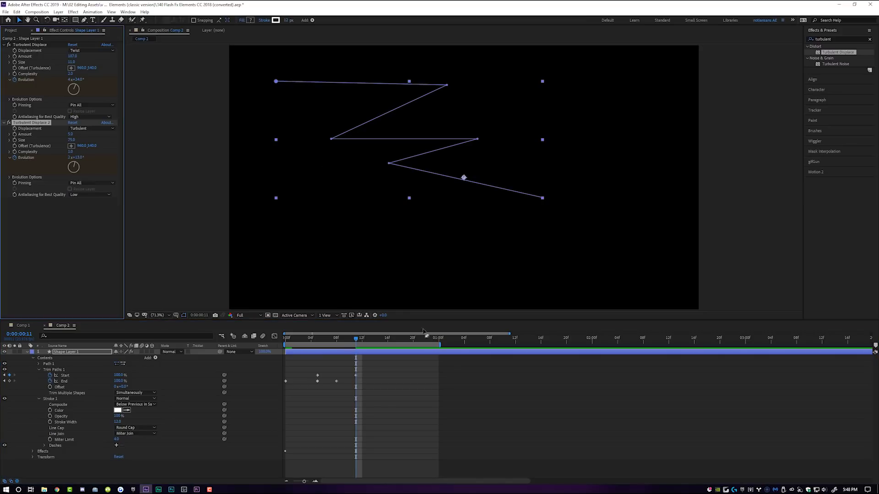
pyautogui.moveTo(348, 343); pyautogui.dragTo(249, 343)
pyautogui.press('space')
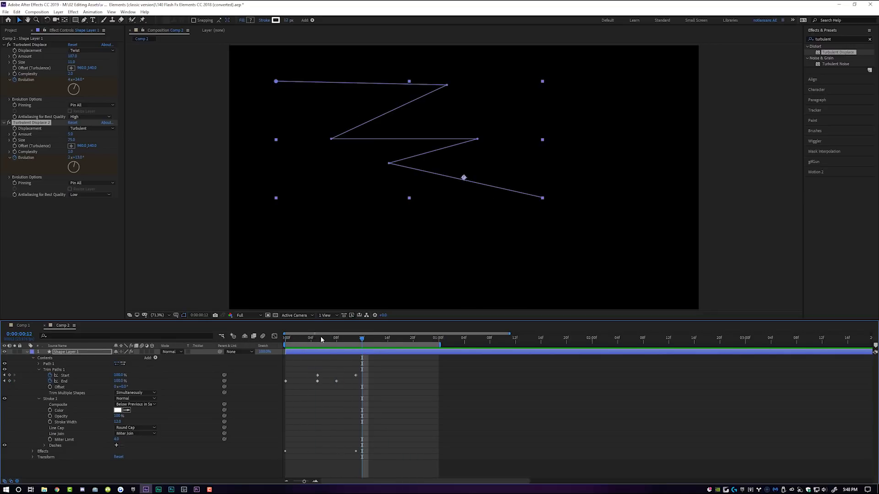
# Search for 'roughen' and apply Roughen Edges to the stroke layer.
pyautogui.doubleClick(838, 38)
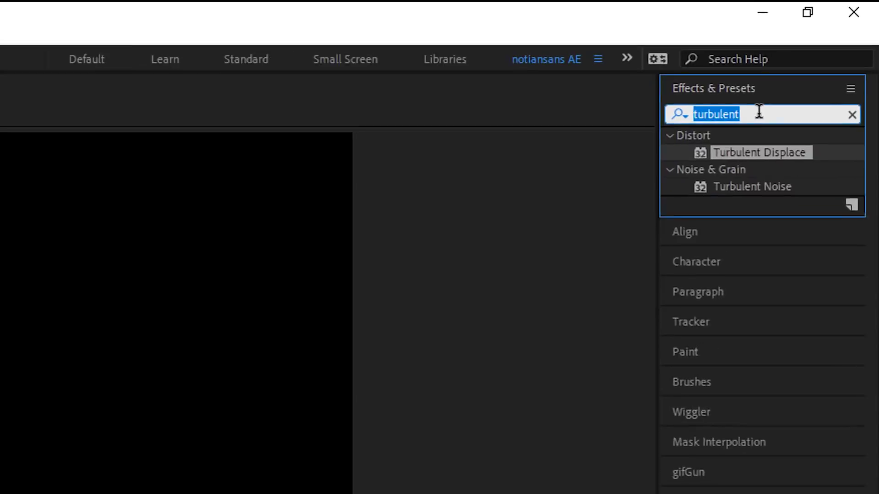
pyautogui.write('roughen')
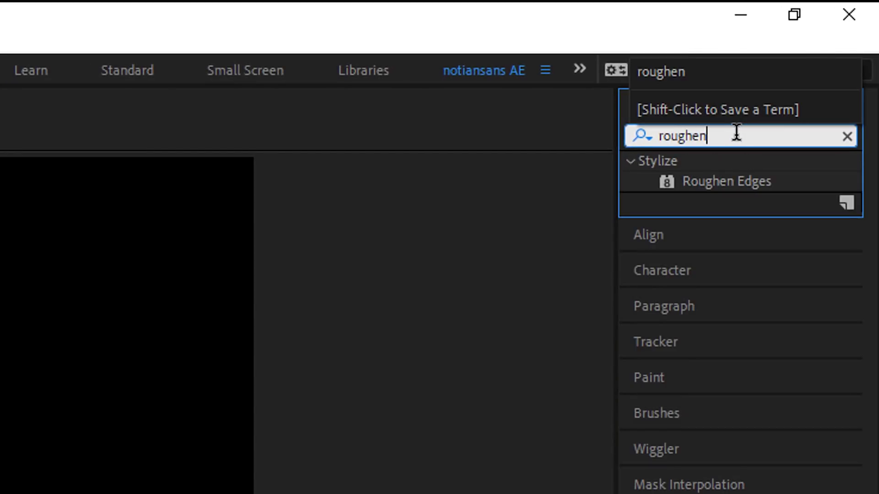
pyautogui.click(727, 181)
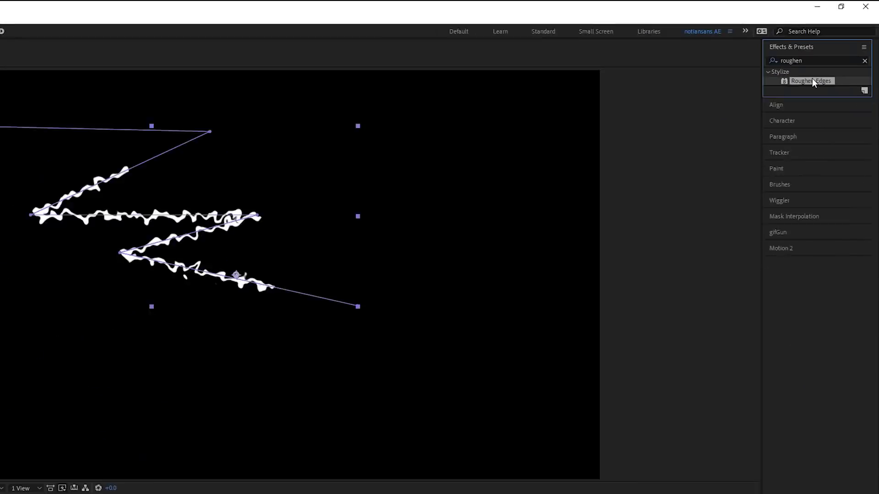
pyautogui.moveTo(812, 78); pyautogui.dragTo(68, 225)
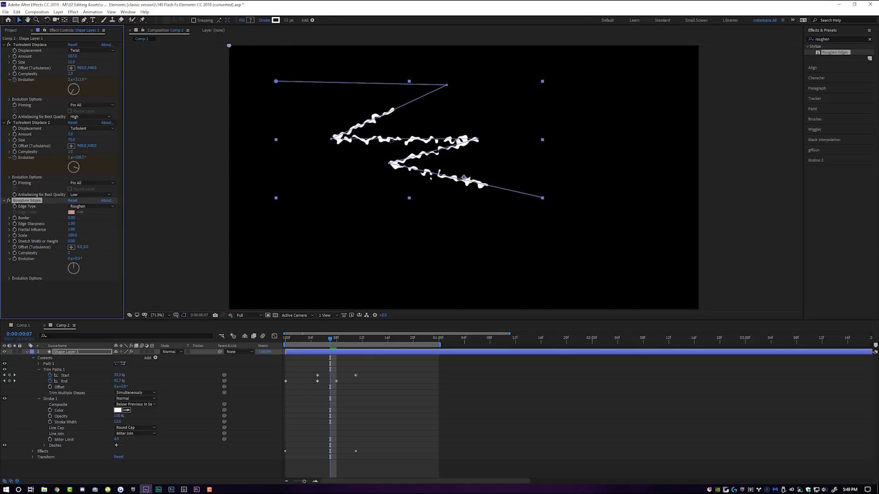
pyautogui.scroll(2, 391, 142)
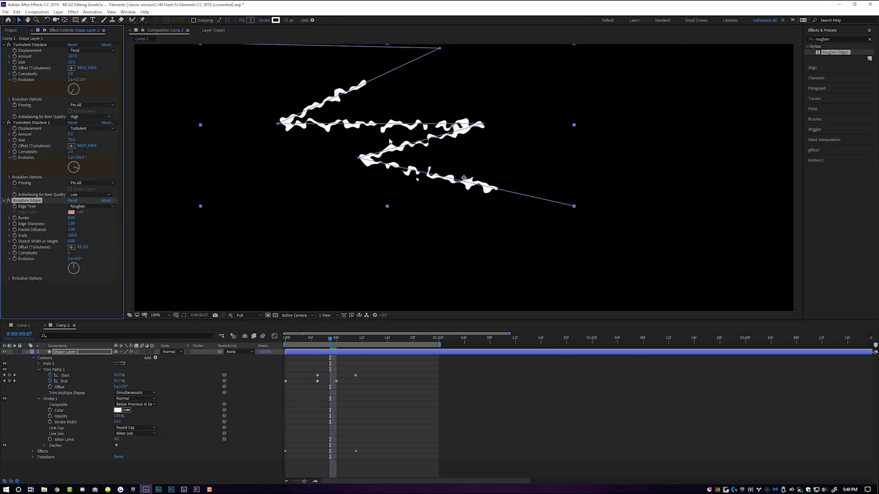
pyautogui.scroll(-2, 506, 173)
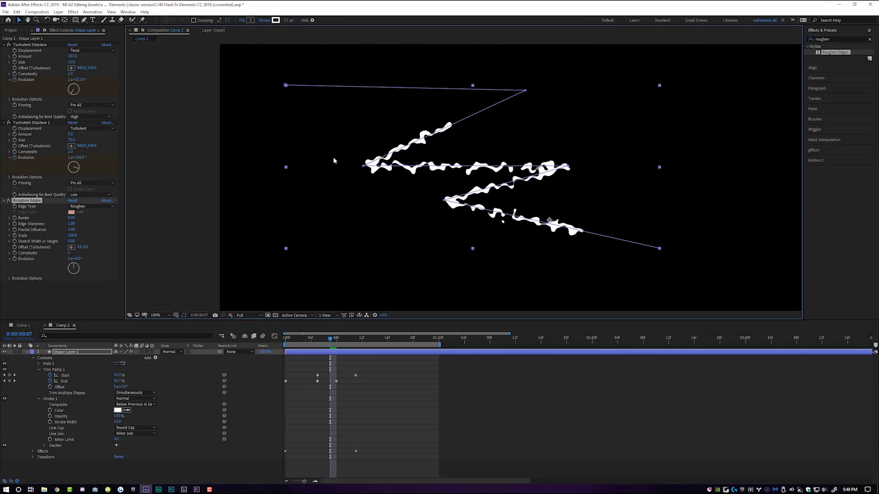
# Set Roughen Edges to Spiky with Border 3.10 and Scale 132.
pyautogui.click(100, 208)
pyautogui.click(90, 237)
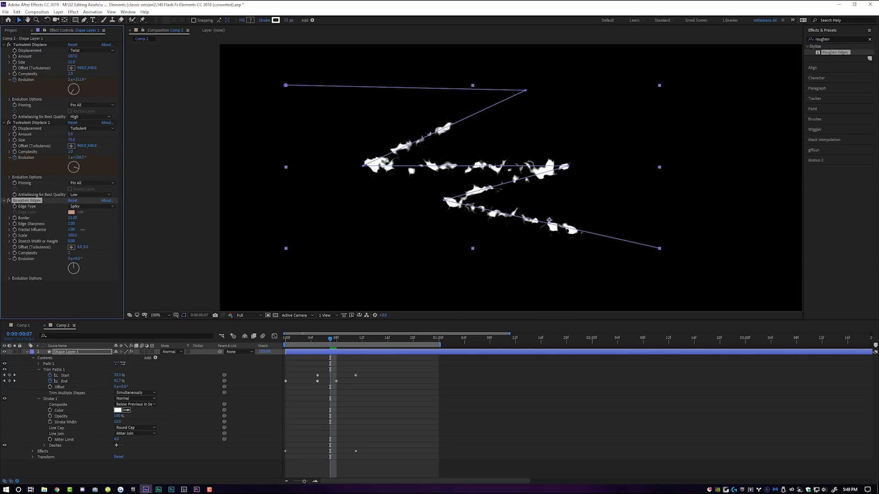
pyautogui.moveTo(71, 218)
pyautogui.mouseDown()
pyautogui.moveTo(250, 234)
pyautogui.moveTo(48, 227)
pyautogui.moveTo(69, 224)
pyautogui.mouseUp()
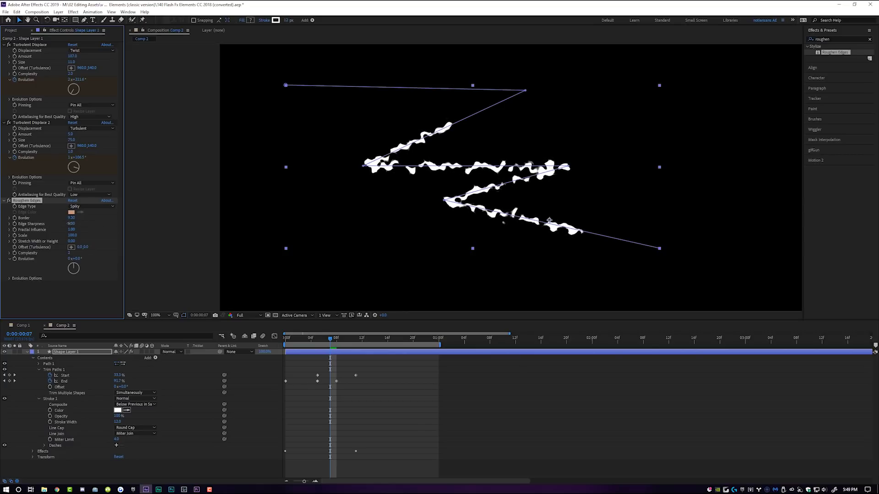
pyautogui.moveTo(71, 235); pyautogui.dragTo(45, 230)
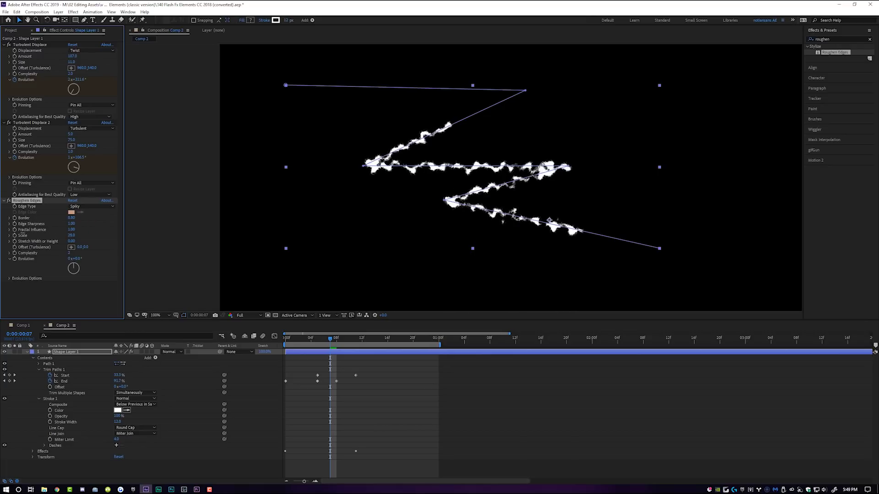
pyautogui.moveTo(62, 233); pyautogui.dragTo(57, 235)
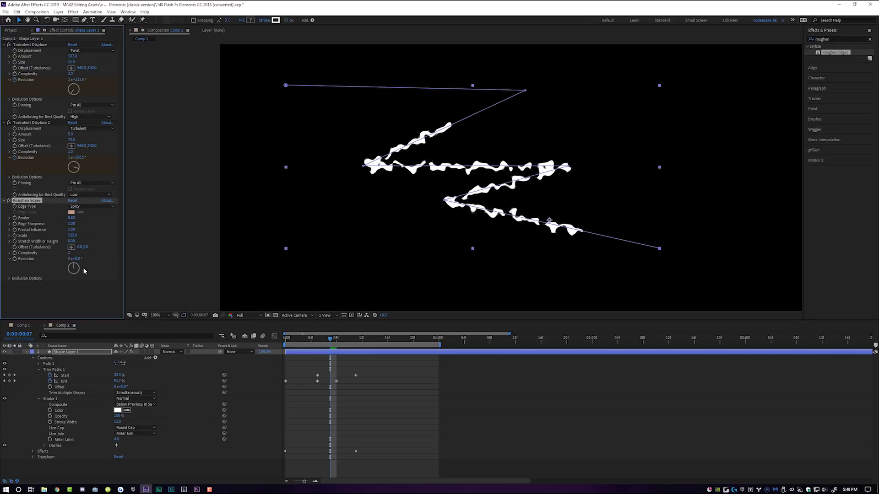
# Replay the roughened stroke animation from the first frame.
pyautogui.moveTo(332, 344); pyautogui.dragTo(221, 344)
pyautogui.press('space')
pyautogui.press('space')
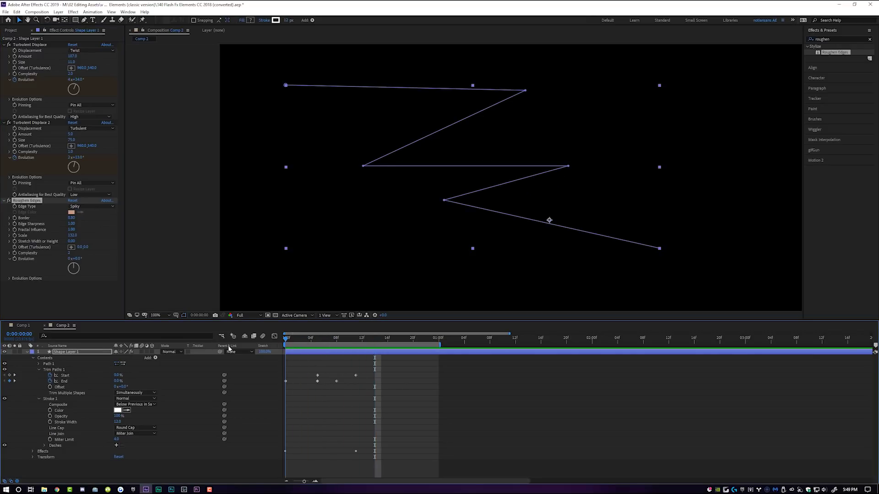
pyautogui.press('space')
pyautogui.press('space')
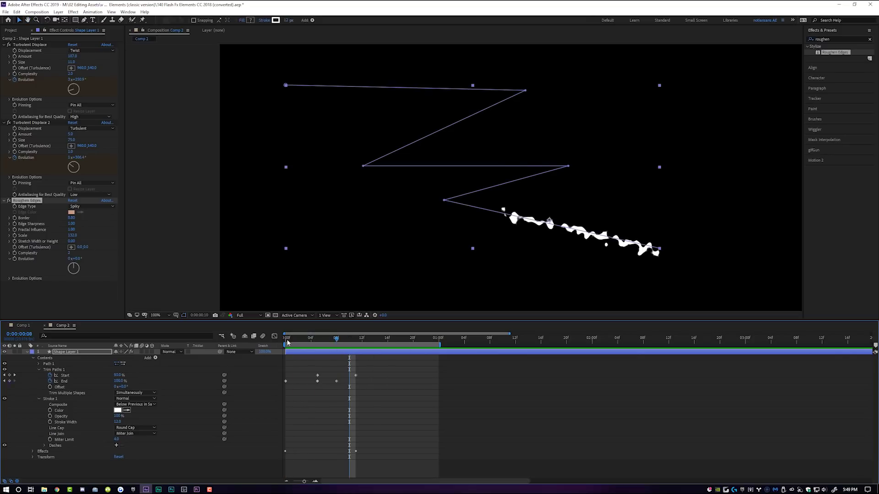
pyautogui.click(288, 342)
pyautogui.press('space')
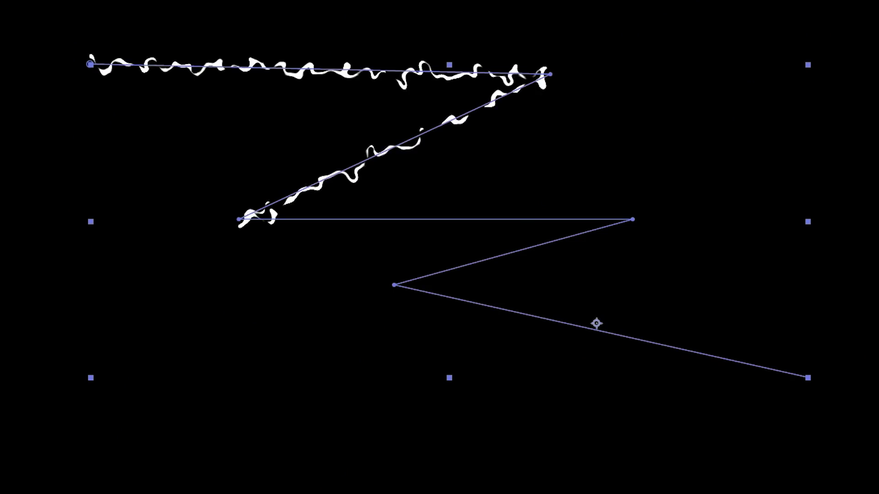
pyautogui.press('space')
pyautogui.press('space')
pyautogui.moveTo(324, 343); pyautogui.dragTo(317, 343)
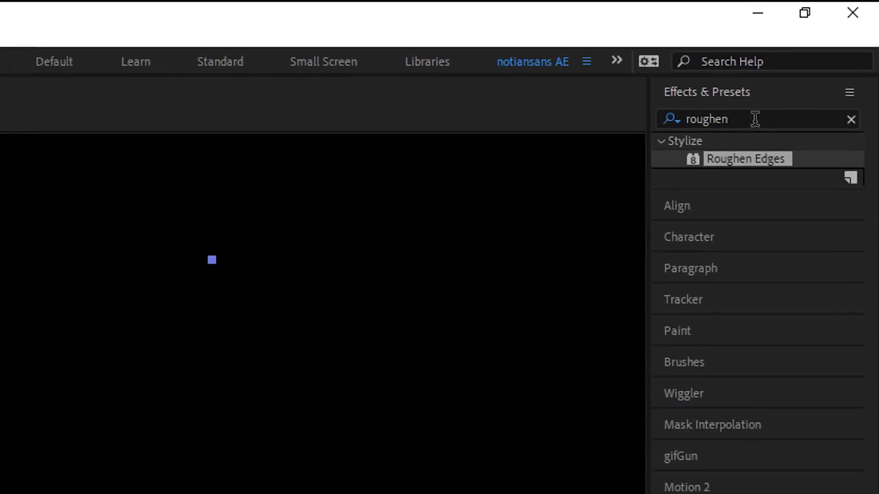
pyautogui.click(838, 39)
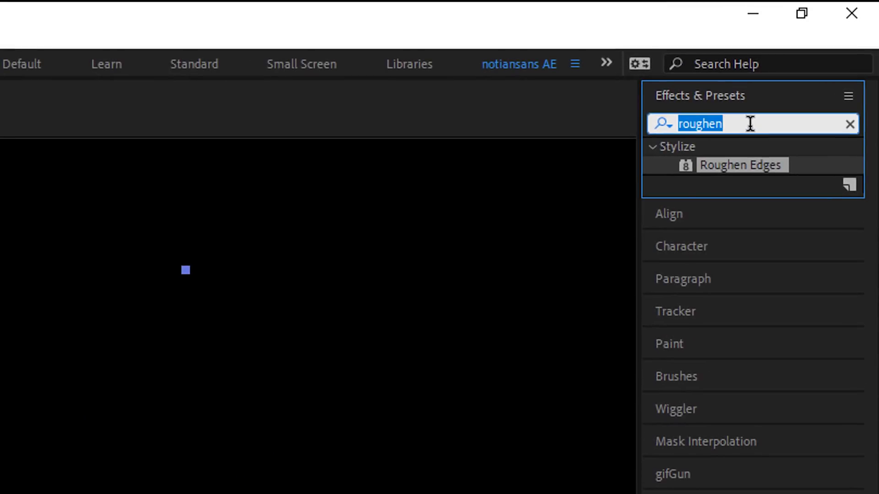
# Apply Glow to the zigzag layer, based on the Alpha Channel.
pyautogui.write('glow')
pyautogui.click(728, 369)
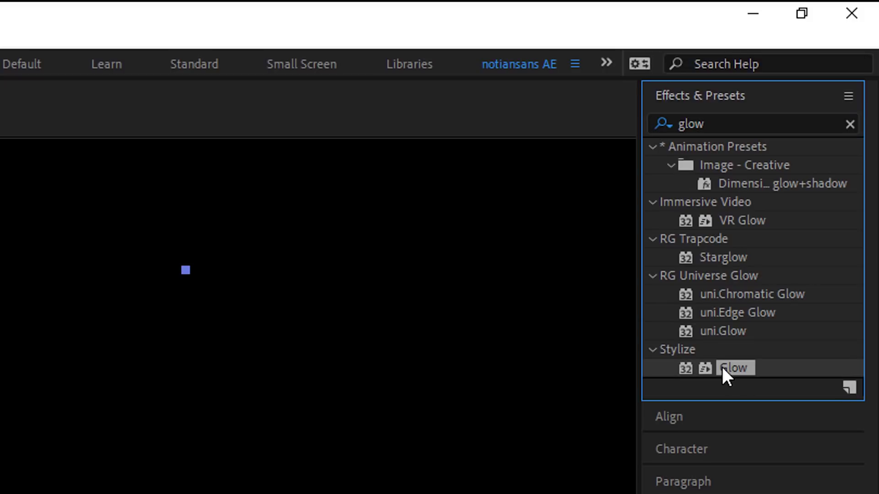
pyautogui.moveTo(722, 367); pyautogui.dragTo(306, 356)
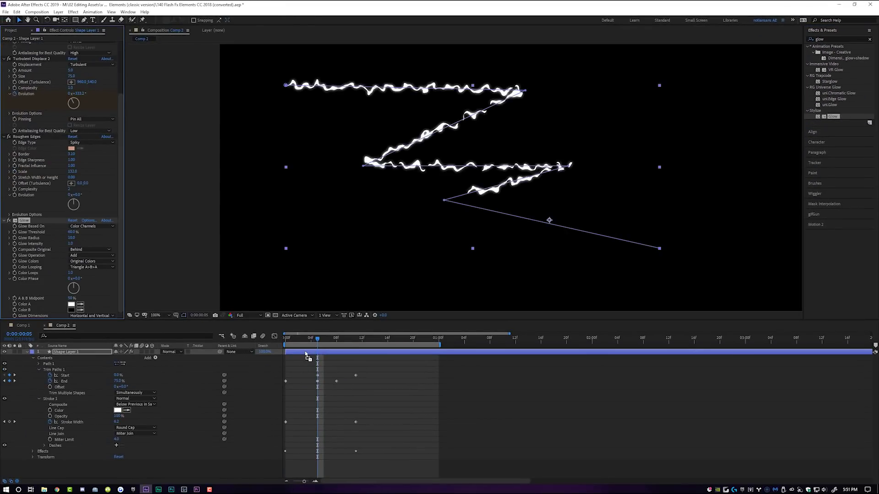
pyautogui.scroll(2, 462, 144)
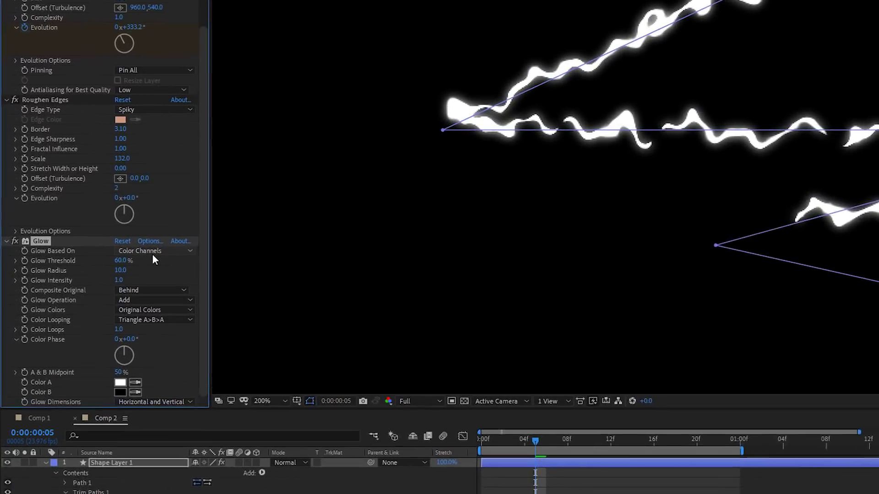
pyautogui.click(161, 253)
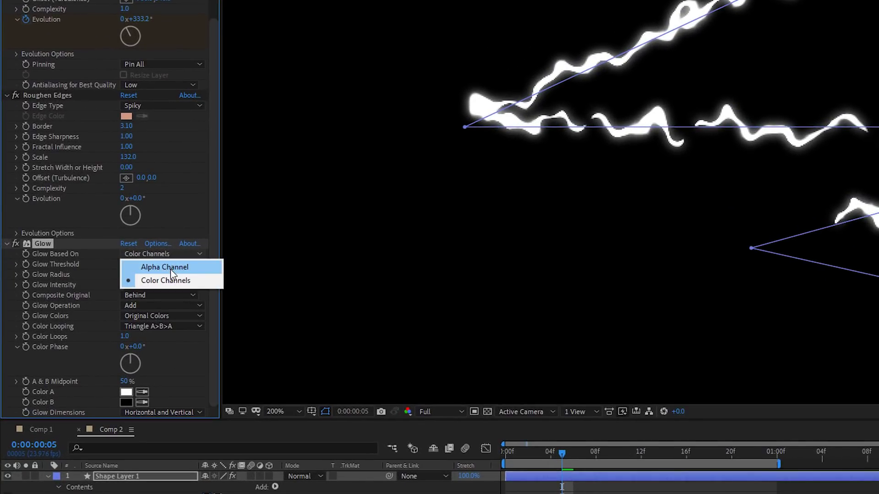
pyautogui.click(171, 268)
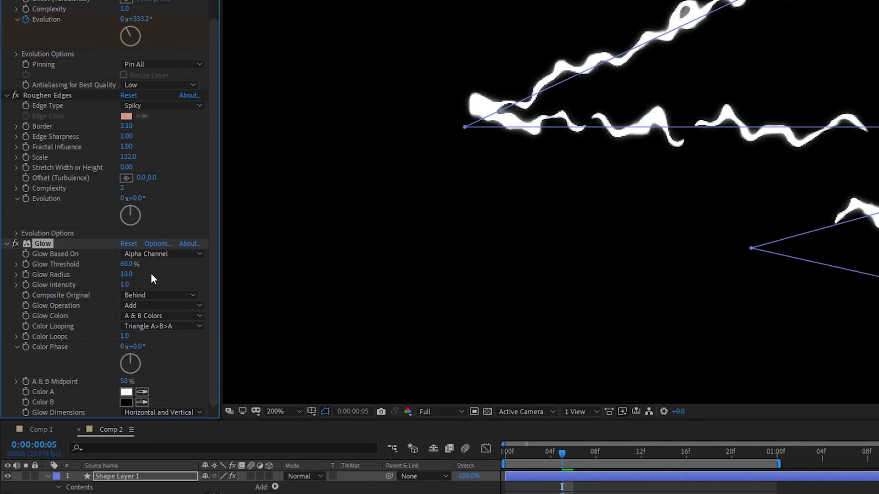
# Set Glow Radius 21 and Threshold 57.6%, raise A & B Midpoint, and pick yellow Color A.
pyautogui.moveTo(129, 278)
pyautogui.mouseDown()
pyautogui.moveTo(178, 273)
pyautogui.moveTo(134, 274)
pyautogui.mouseUp()
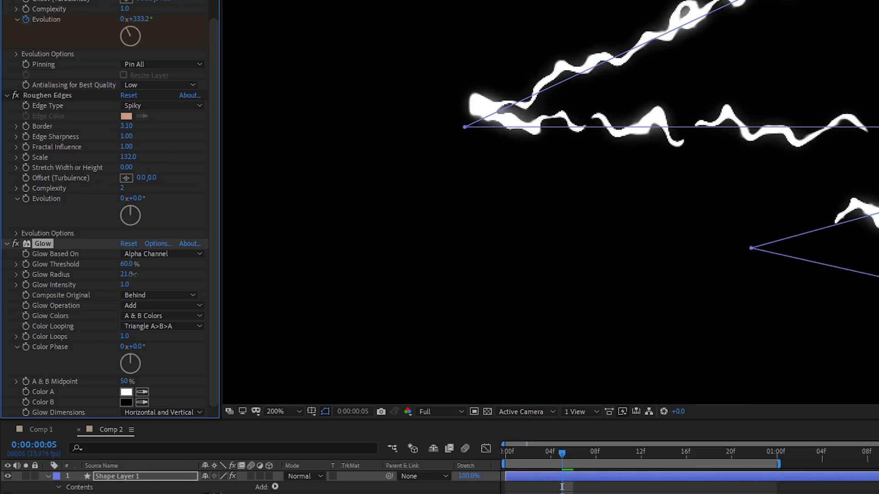
pyautogui.moveTo(131, 270); pyautogui.dragTo(64, 273)
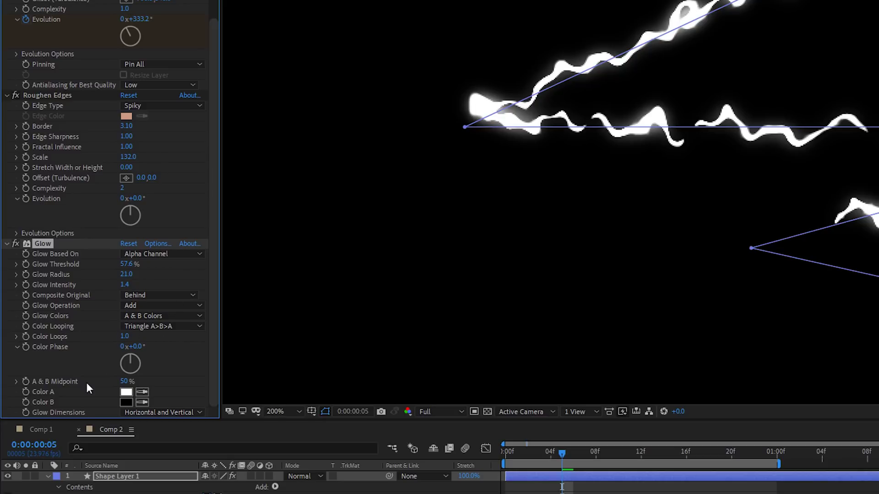
pyautogui.moveTo(200, 381); pyautogui.dragTo(432, 379)
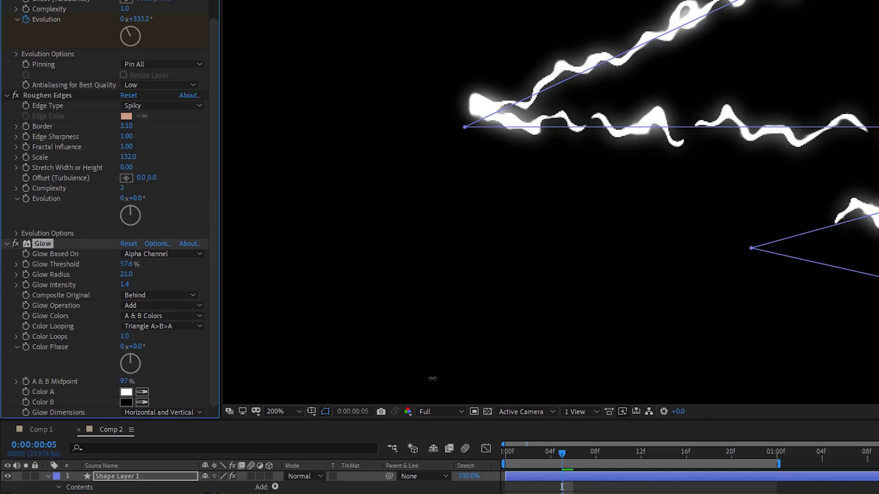
pyautogui.click(126, 392)
pyautogui.click(804, 347)
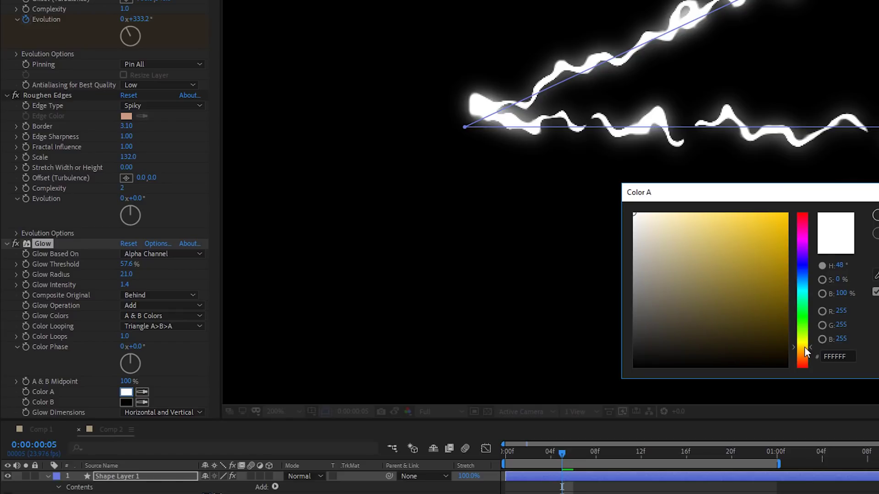
# Set the glow's Color A to a bright saturated yellow.
pyautogui.moveTo(774, 284); pyautogui.dragTo(787, 220)
pyautogui.press('Return')
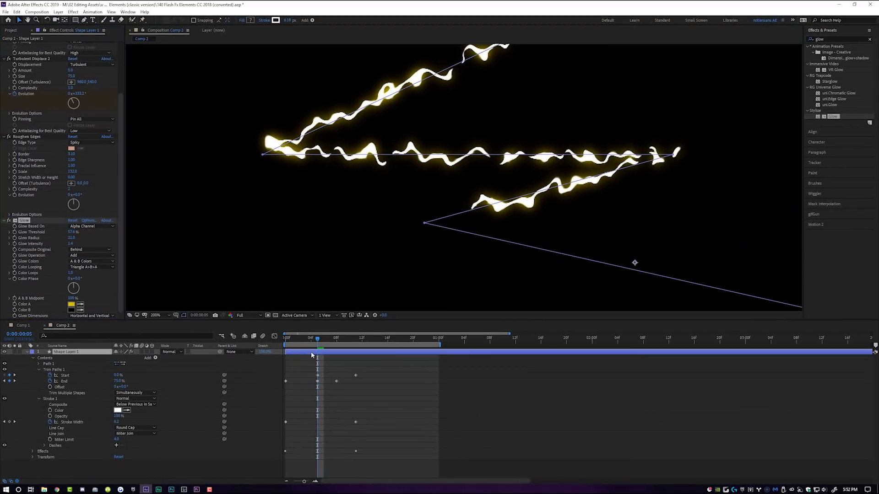
pyautogui.click(311, 354)
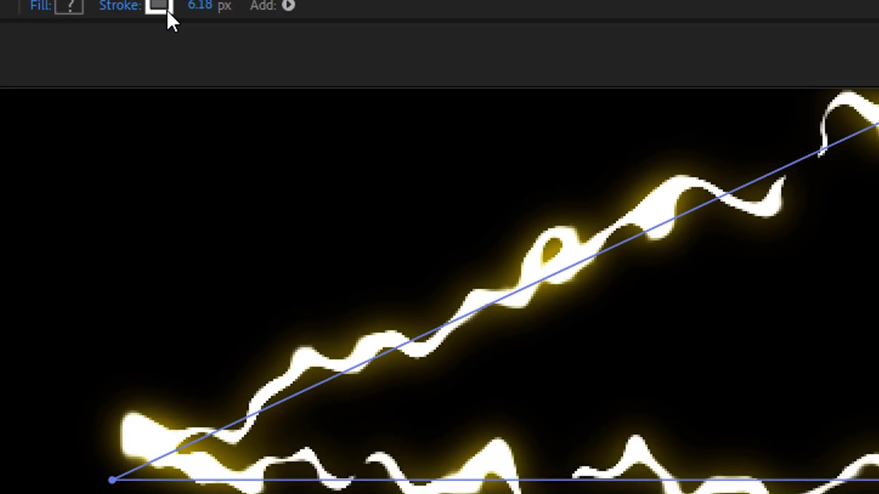
# Make the zigzag stroke fully saturated orange and play the glowing lightning from the start.
pyautogui.click(166, 9)
pyautogui.moveTo(459, 373)
pyautogui.mouseDown()
pyautogui.moveTo(458, 390)
pyautogui.moveTo(458, 332)
pyautogui.mouseUp()
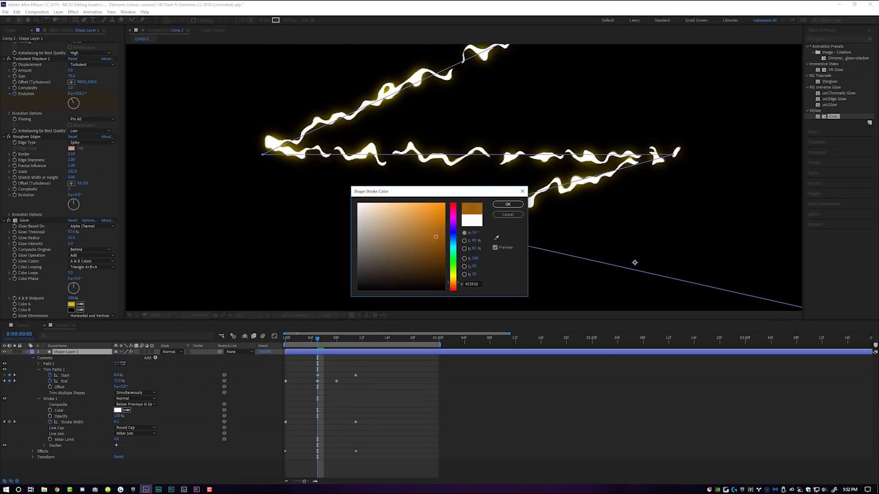
pyautogui.moveTo(436, 237)
pyautogui.mouseDown()
pyautogui.moveTo(445, 233)
pyautogui.moveTo(446, 248)
pyautogui.mouseUp()
pyautogui.click(507, 205)
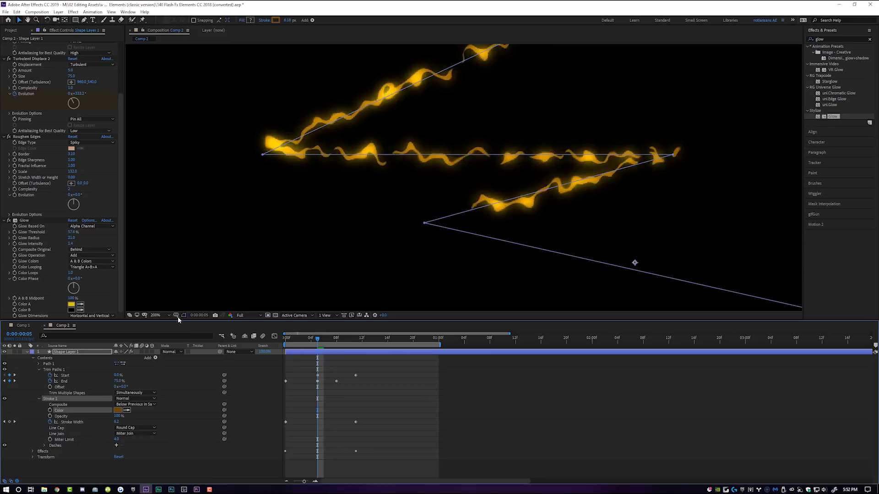
pyautogui.press('Home')
pyautogui.press('space')
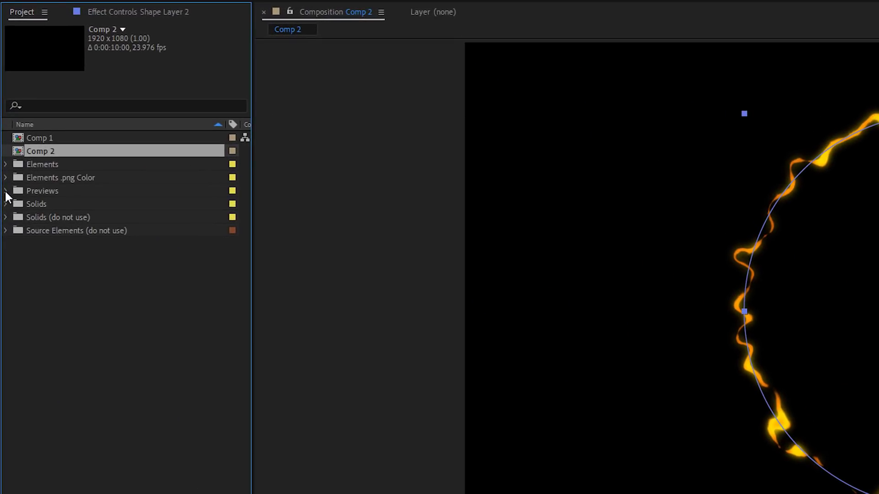
# Open _Preview Energy from the Previews folder and scrub through its blue energy elements to frame 5.
pyautogui.click(5, 191)
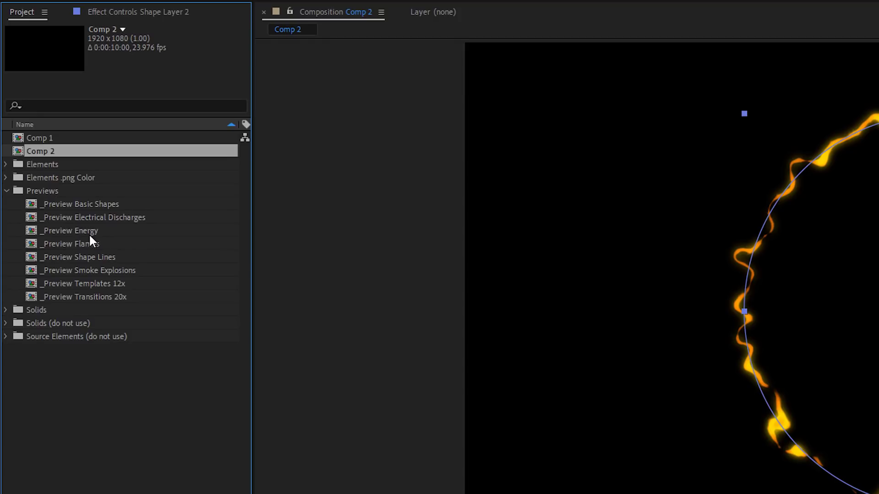
pyautogui.doubleClick(69, 231)
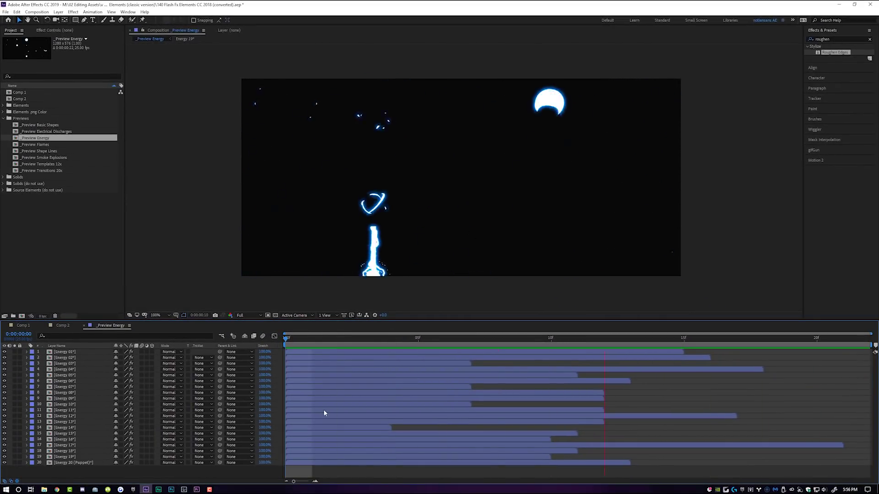
pyautogui.press('space')
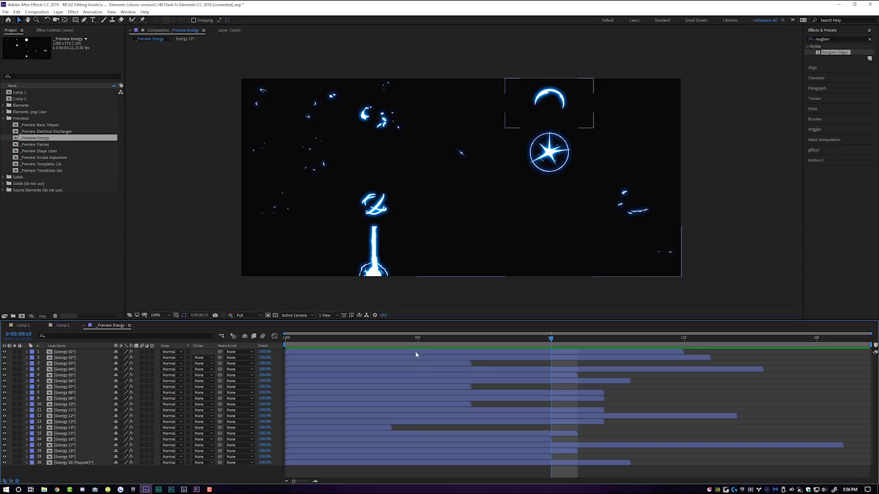
pyautogui.moveTo(412, 341); pyautogui.dragTo(445, 342)
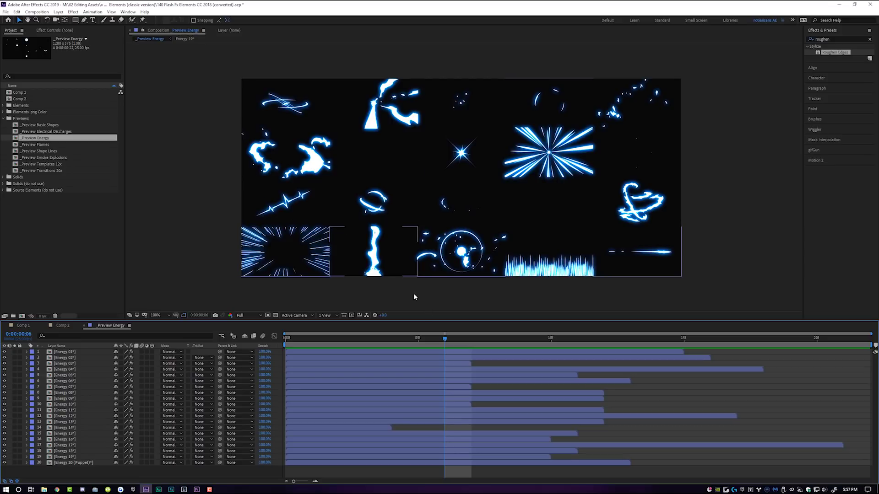
pyautogui.moveTo(441, 339); pyautogui.dragTo(391, 343)
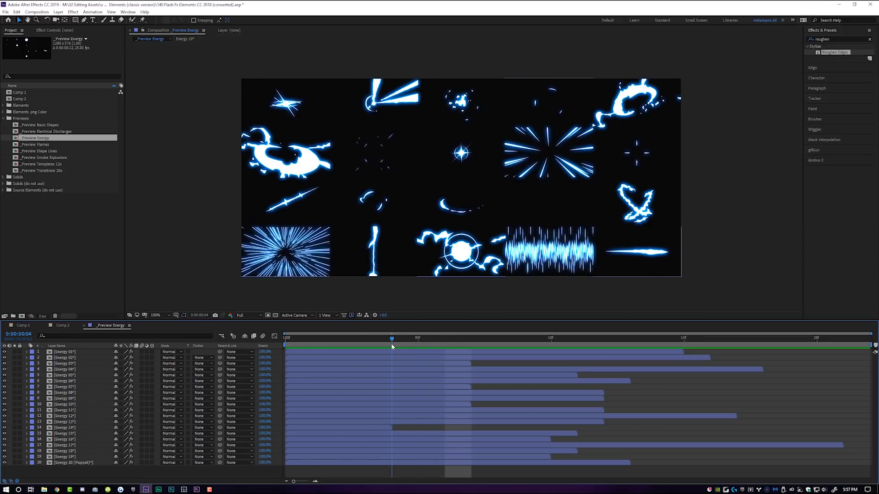
pyautogui.click(44, 490)
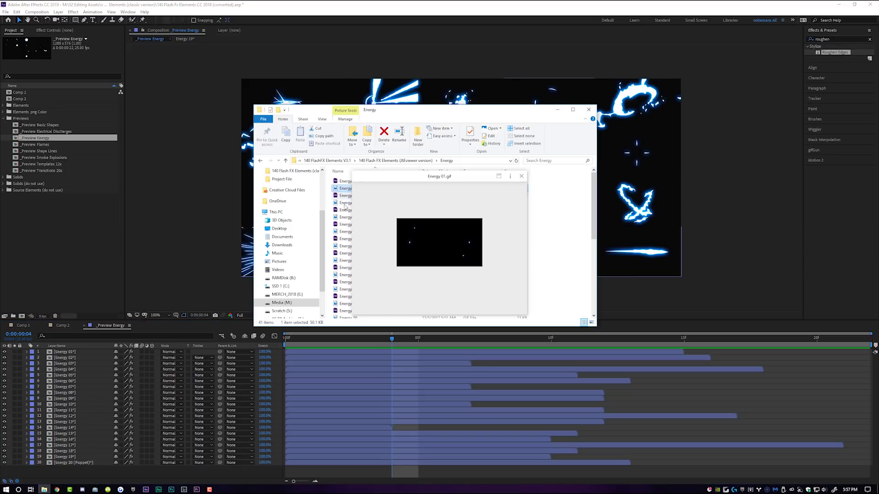
pyautogui.press('space')
pyautogui.click(350, 247)
pyautogui.press('space')
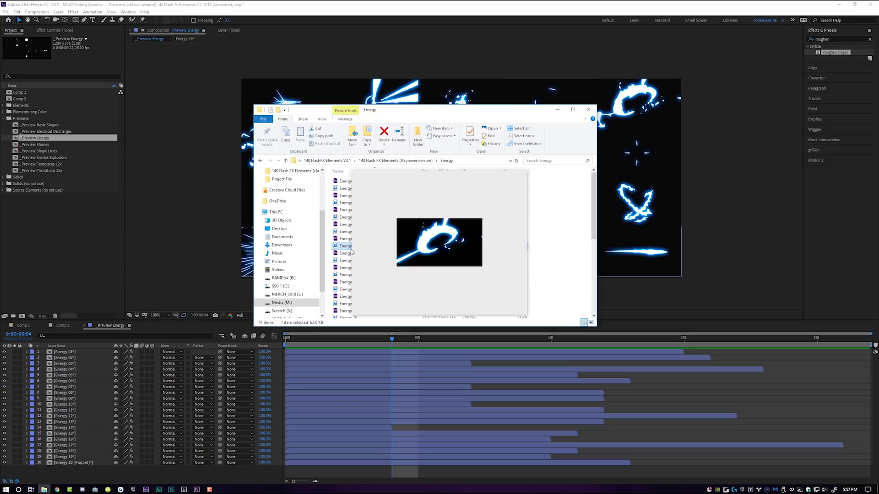
pyautogui.press('space')
pyautogui.click(346, 289)
pyautogui.press('space')
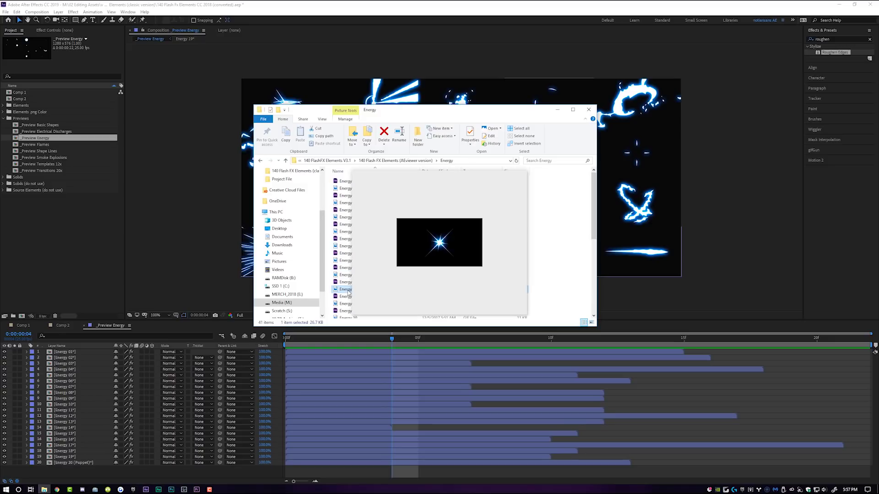
pyautogui.press('space')
pyautogui.scroll(-5, 349, 284)
pyautogui.click(349, 272)
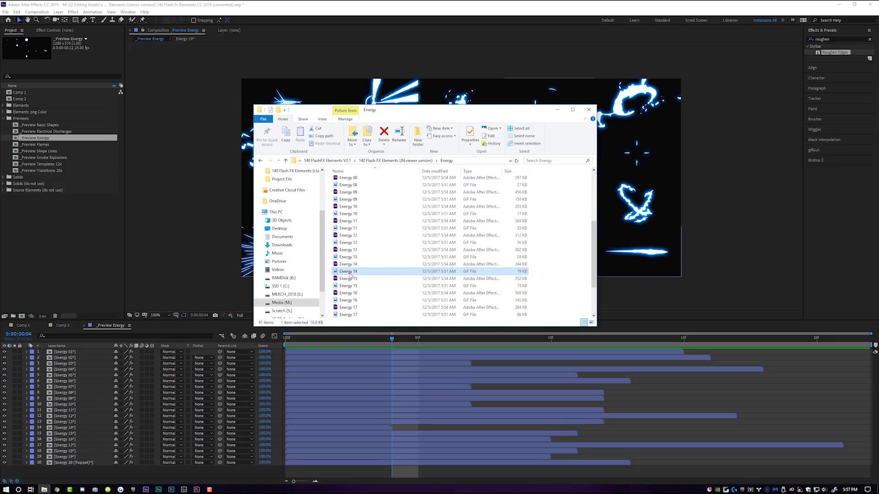
pyautogui.press('space')
pyautogui.press('space')
pyautogui.hotkey('alt', 'Tab')
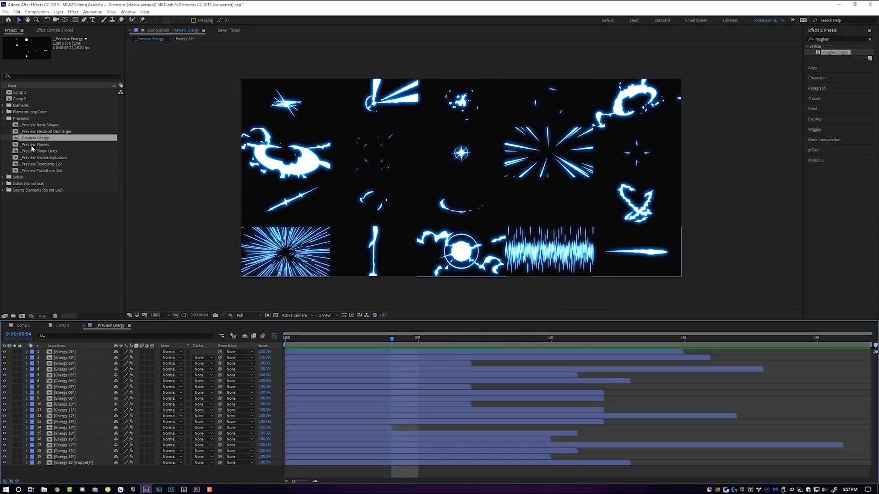
# Open the _Preview Templates 12x composition and scrub it to frame 5.
pyautogui.doubleClick(32, 144)
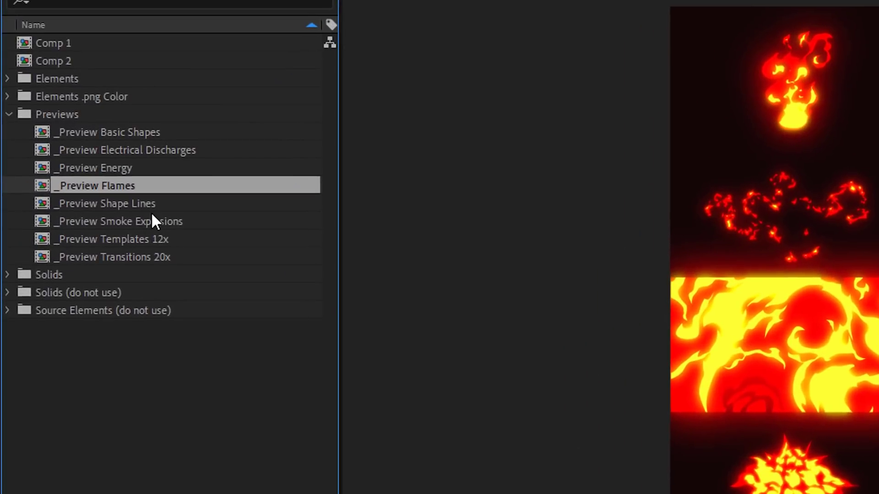
pyautogui.click(172, 227)
pyautogui.click(156, 240)
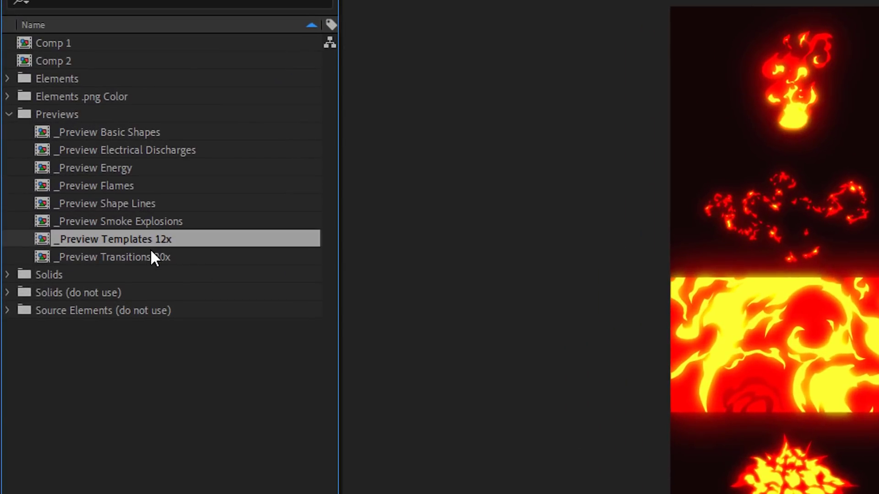
pyautogui.click(138, 256)
pyautogui.click(48, 241)
pyautogui.doubleClick(54, 241)
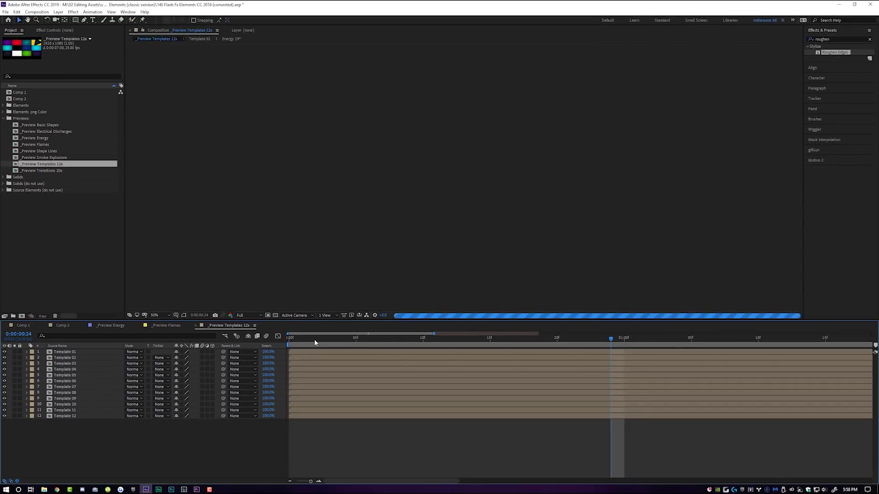
pyautogui.moveTo(314, 339); pyautogui.dragTo(355, 339)
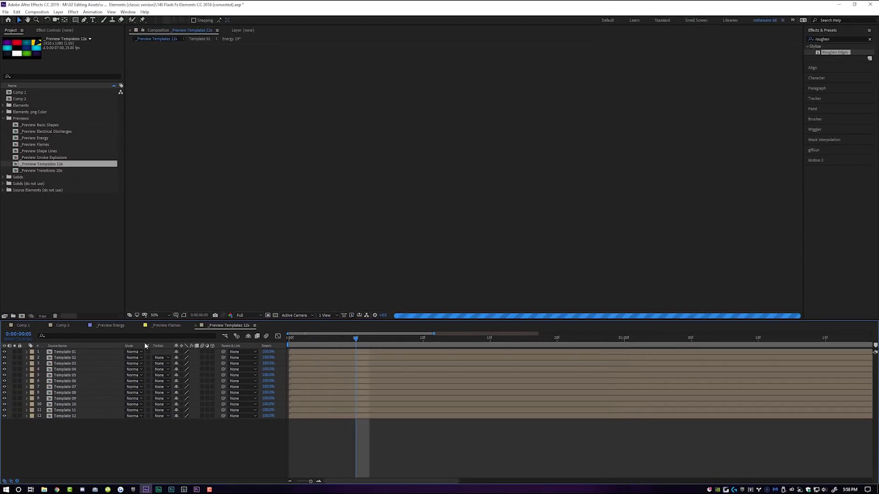
# Open the Template 01 precomp and play its SAMPLE TEXT lightning animation.
pyautogui.doubleClick(68, 352)
pyautogui.moveTo(307, 340); pyautogui.dragTo(289, 342)
pyautogui.press('space')
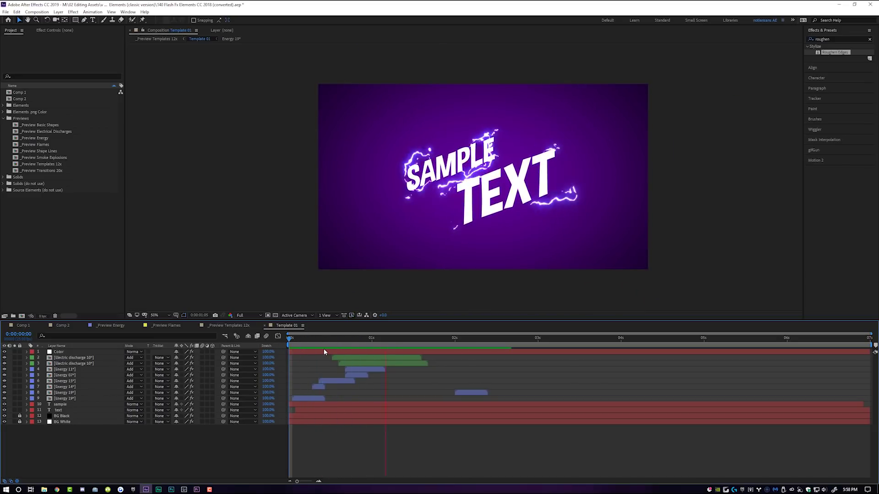
pyautogui.moveTo(369, 339); pyautogui.dragTo(389, 341)
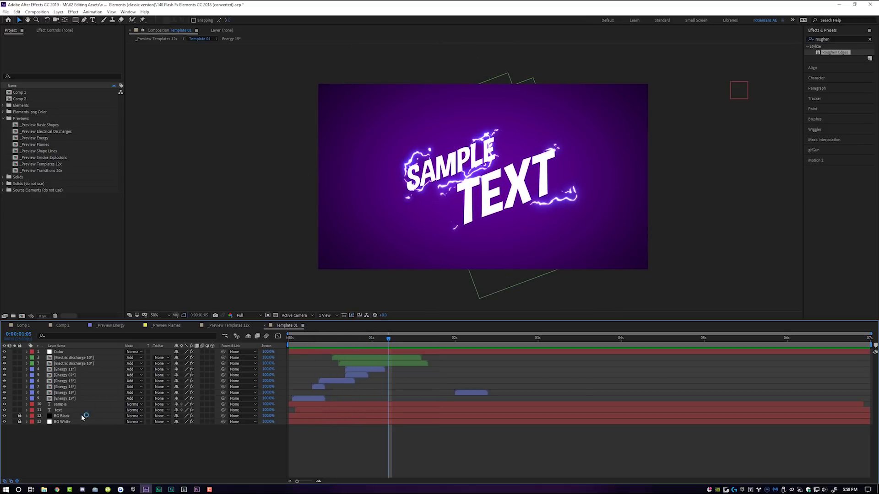
# Replace the template's SAMPLE TEXT words with NOT IANSANS.
pyautogui.click(65, 411)
pyautogui.click(93, 20)
pyautogui.doubleClick(506, 192)
pyautogui.write('IANSANS')
pyautogui.doubleClick(450, 162)
pyautogui.write('NOT')
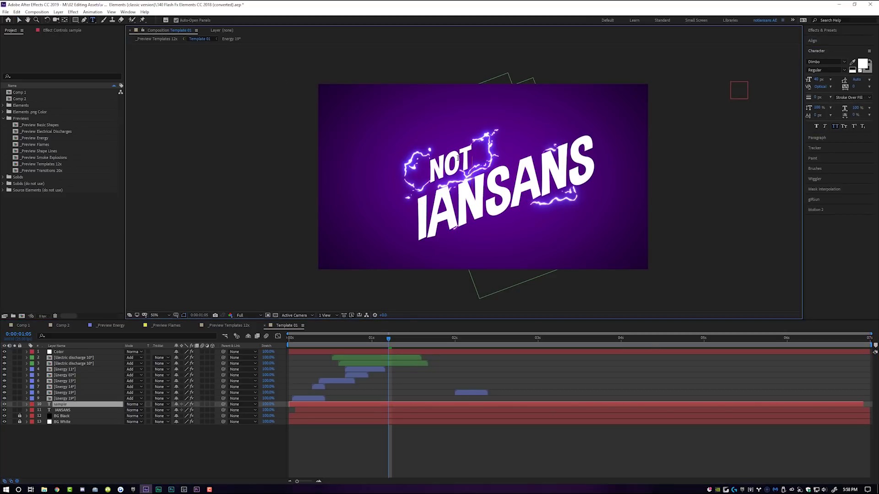
pyautogui.press('Escape')
# Preview the edited NOT IANSANS lightning title from the start, twice.
pyautogui.press('Home')
pyautogui.press('space')
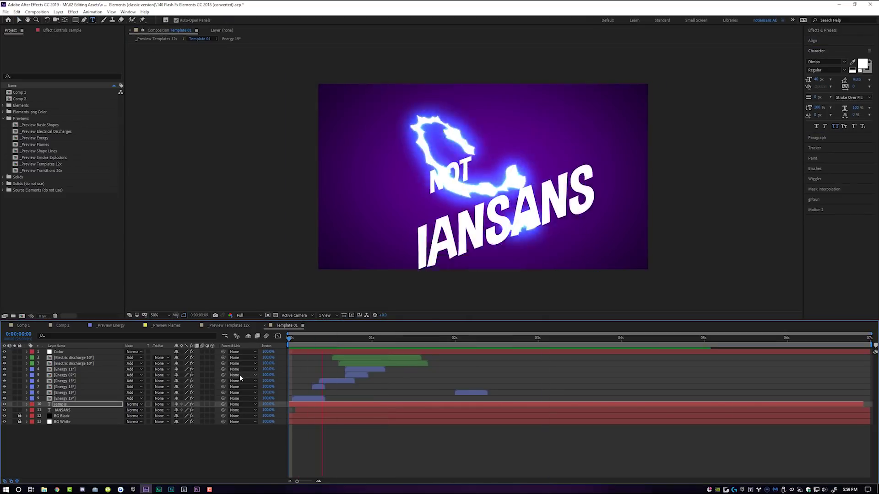
pyautogui.press('space')
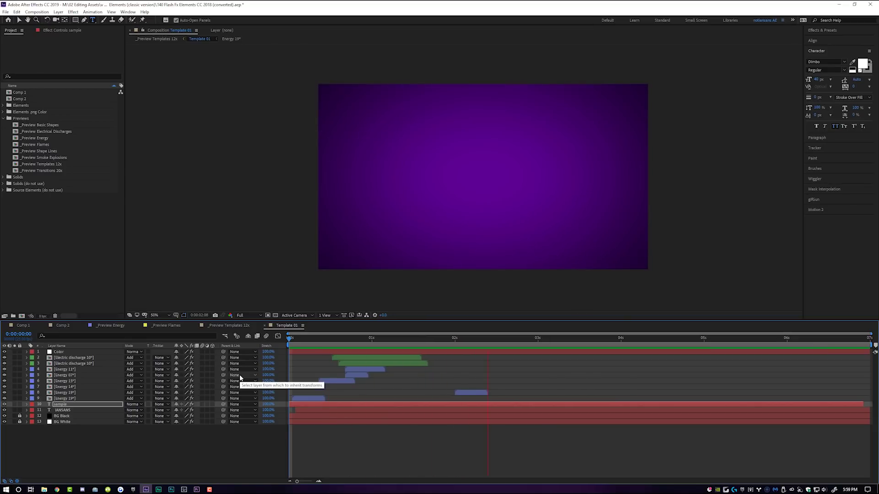
pyautogui.press('Home')
pyautogui.press('space')
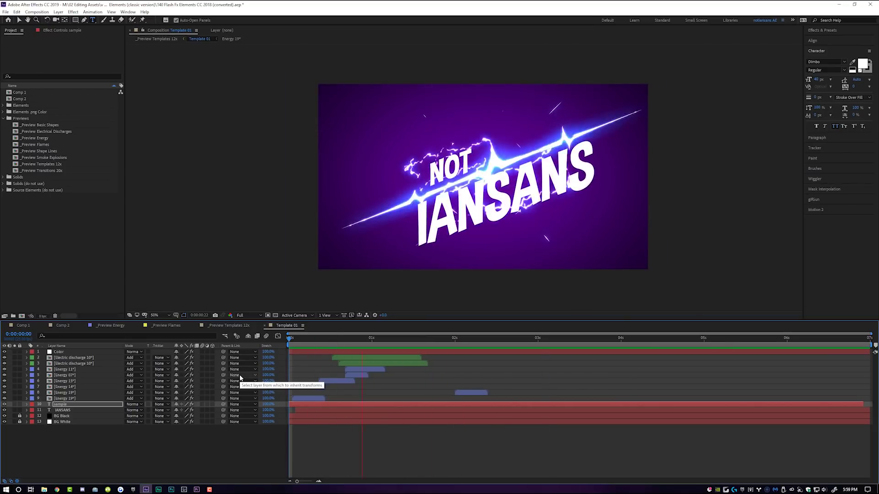
# Open Comp 1 and add Energy 09 from Elements > 5) Energy 20x as a layer.
pyautogui.doubleClick(19, 92)
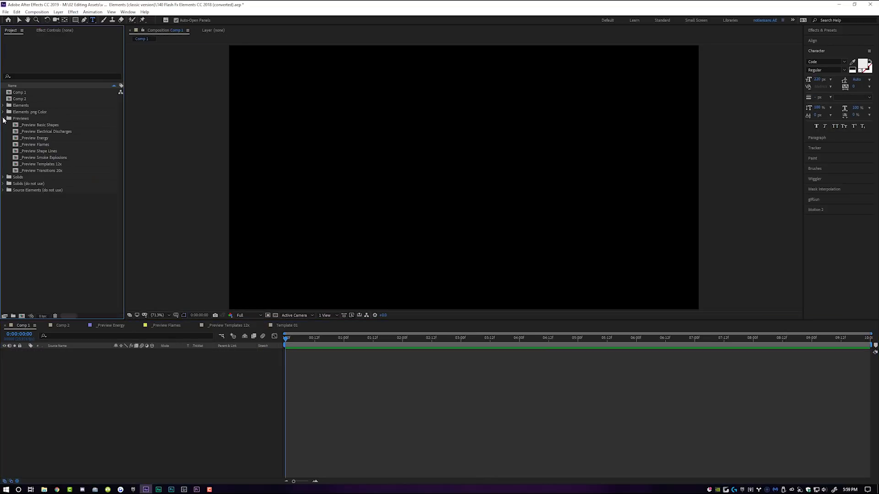
pyautogui.click(3, 118)
pyautogui.click(23, 106)
pyautogui.click(3, 106)
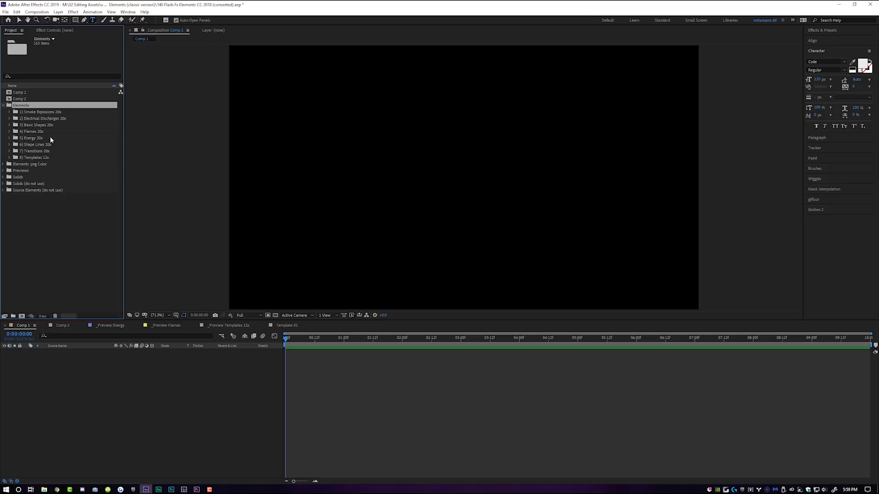
pyautogui.click(9, 138)
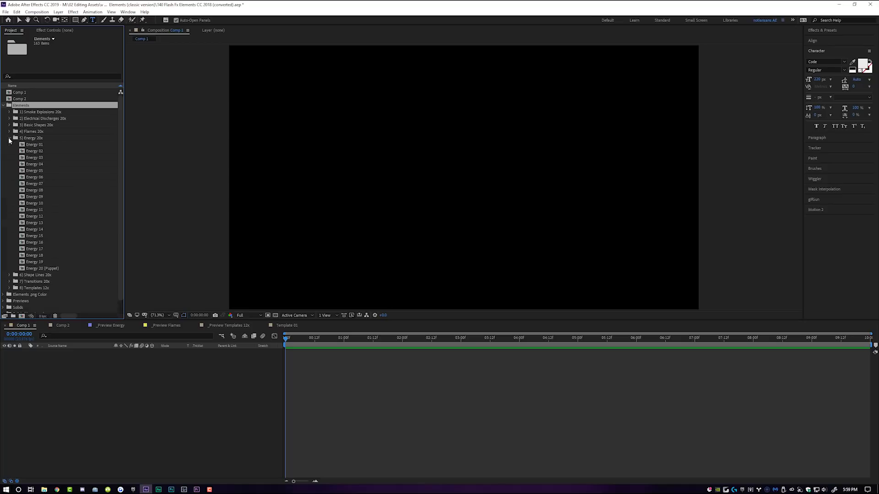
pyautogui.moveTo(36, 197); pyautogui.dragTo(207, 378)
# Preview the Energy 09 burst in Comp 1, checking frames 4 to 8.
pyautogui.moveTo(290, 338)
pyautogui.mouseDown()
pyautogui.moveTo(306, 338)
pyautogui.moveTo(288, 339)
pyautogui.mouseUp()
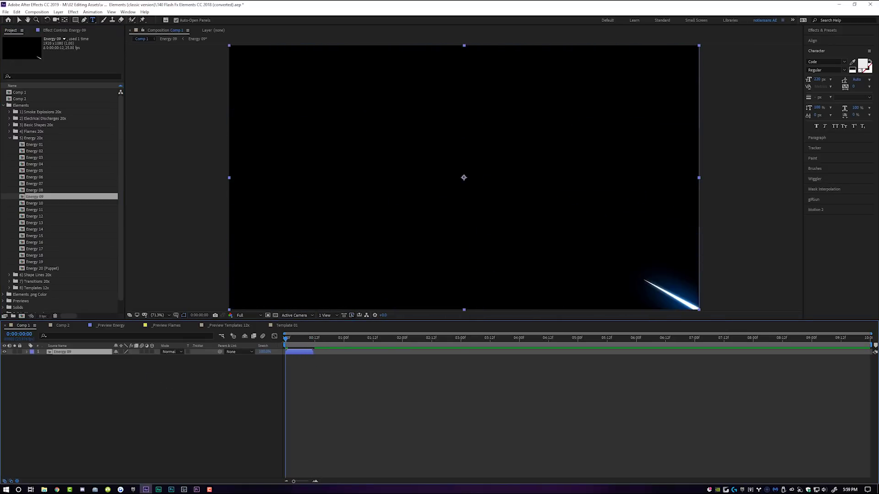
pyautogui.press('space')
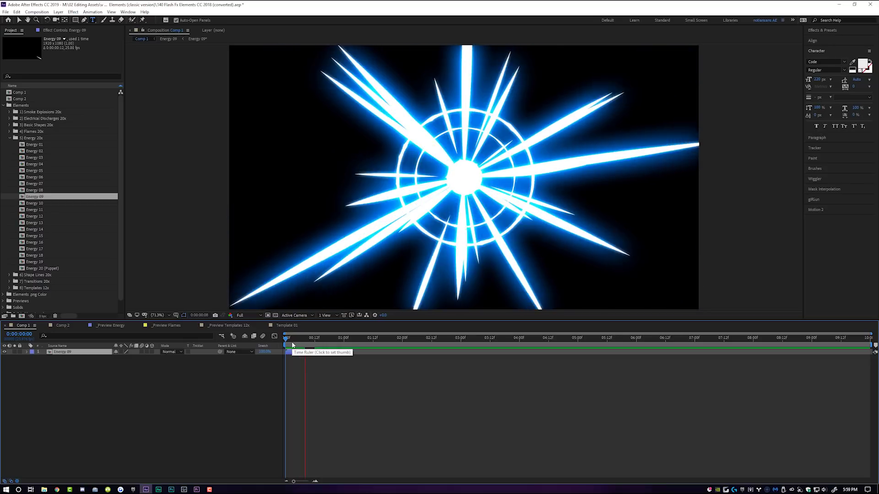
pyautogui.press('space')
pyautogui.click(295, 339)
pyautogui.moveTo(294, 339); pyautogui.dragTo(302, 339)
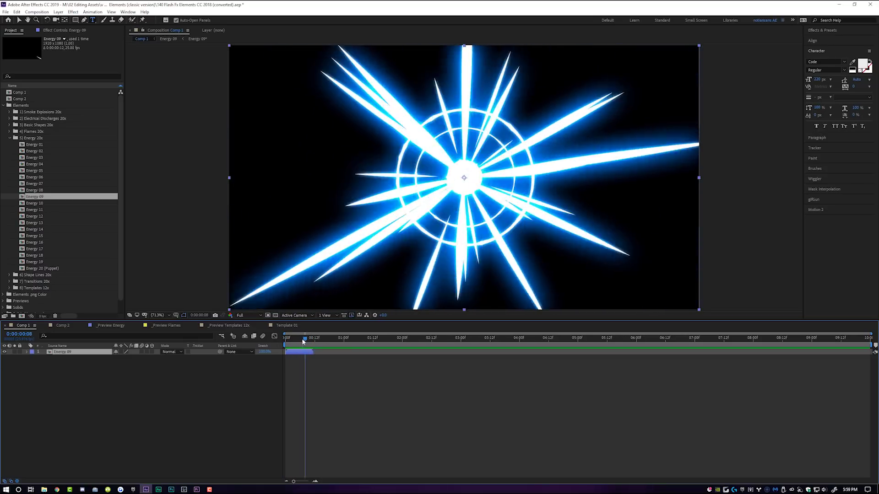
pyautogui.click(305, 341)
# Open the Energy 09 precomp and show its layer's effect settings.
pyautogui.doubleClick(302, 353)
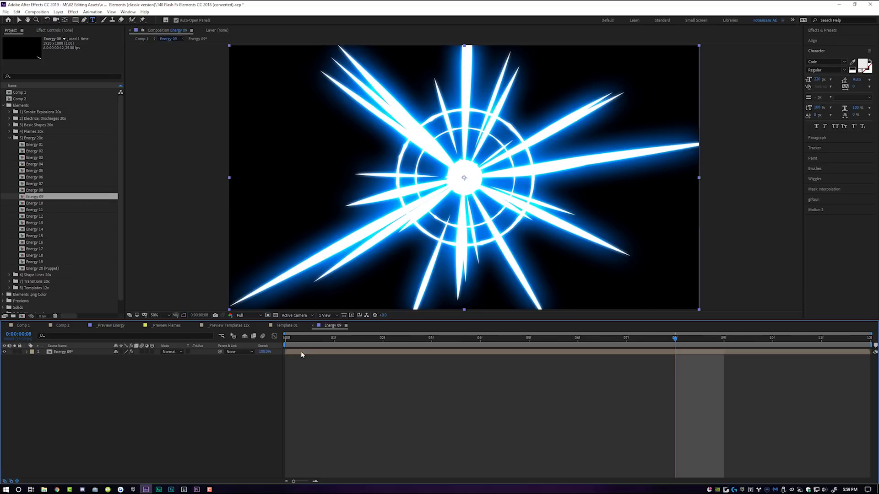
pyautogui.click(346, 353)
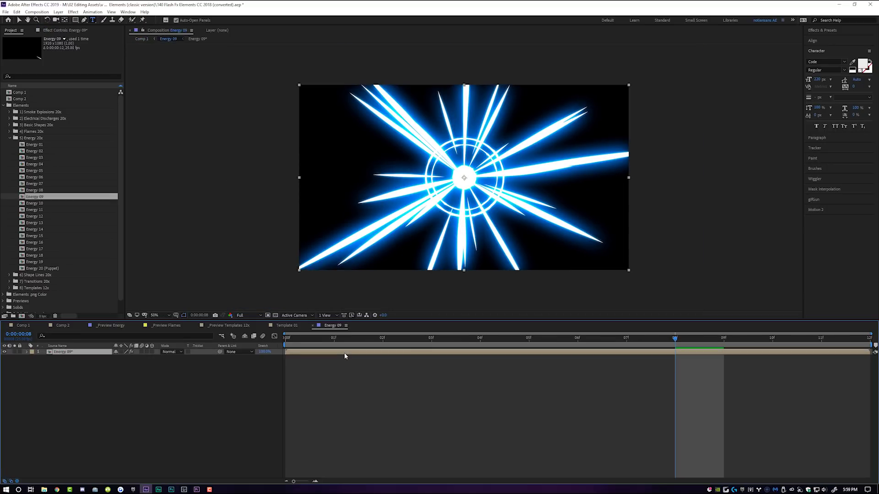
pyautogui.click(70, 32)
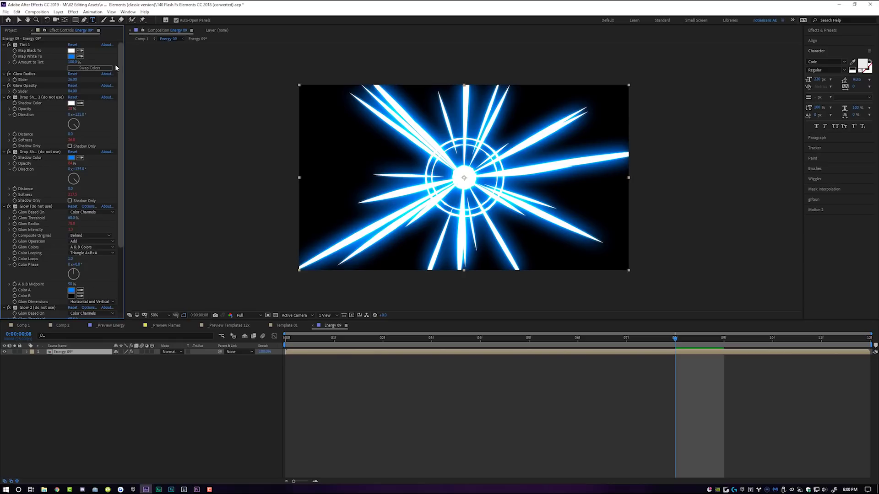
# Set Energy 09's Map White To colour to hue 360 red and scrub the red burst.
pyautogui.click(71, 56)
pyautogui.click(473, 233)
pyautogui.write('360')
pyautogui.press('Return')
pyautogui.click(507, 204)
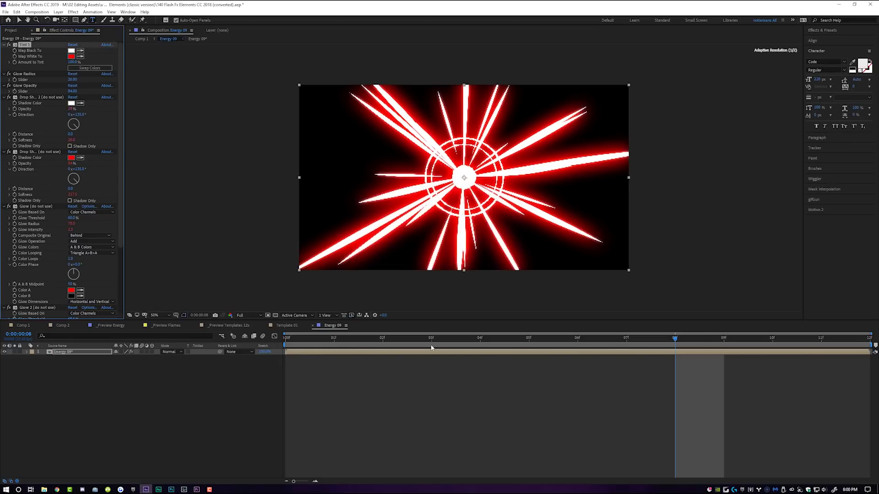
pyautogui.moveTo(442, 338); pyautogui.dragTo(499, 339)
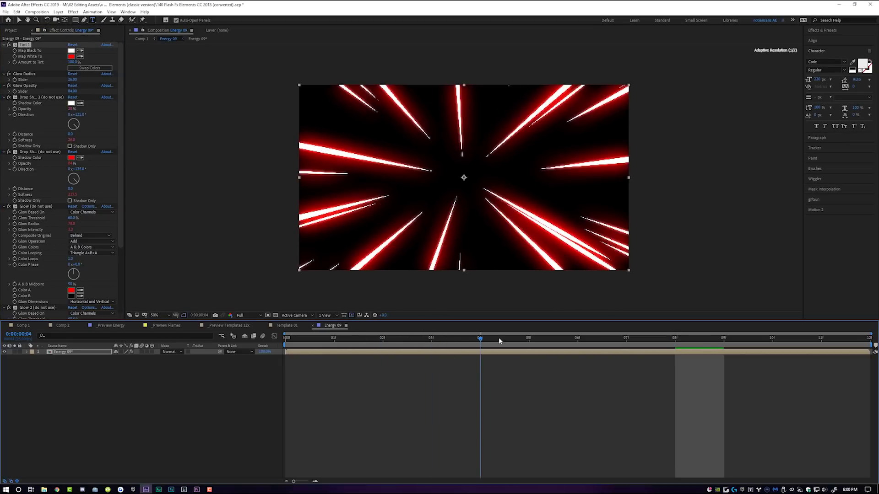
# Check the red burst in Comp 1 at frame 10, then delete the Energy 09 layer.
pyautogui.click(25, 327)
pyautogui.moveTo(295, 338)
pyautogui.mouseDown()
pyautogui.moveTo(310, 337)
pyautogui.moveTo(300, 343)
pyautogui.mouseUp()
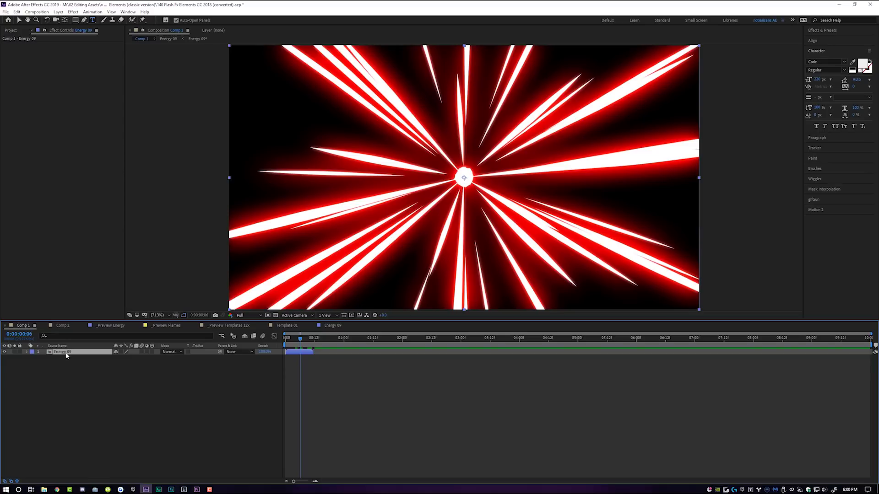
pyautogui.press('Delete')
# Add Energy 14 as a layer in Comp 1.
pyautogui.click(15, 31)
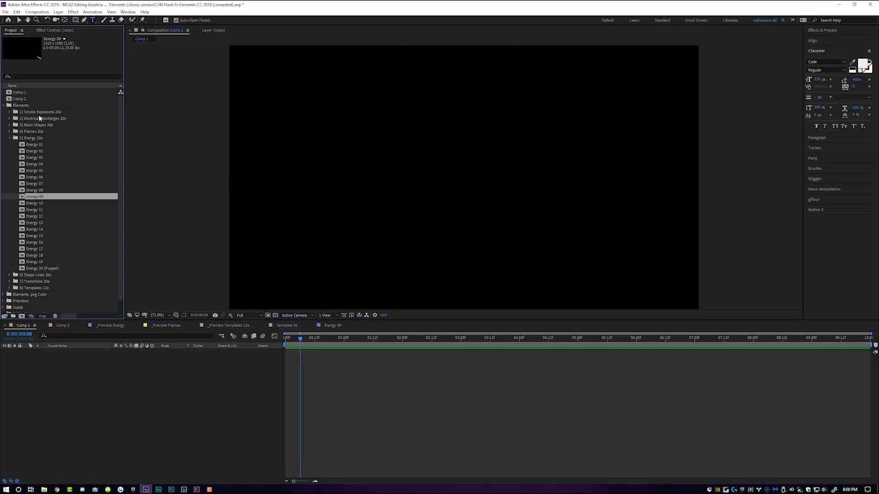
pyautogui.moveTo(34, 229); pyautogui.dragTo(118, 373)
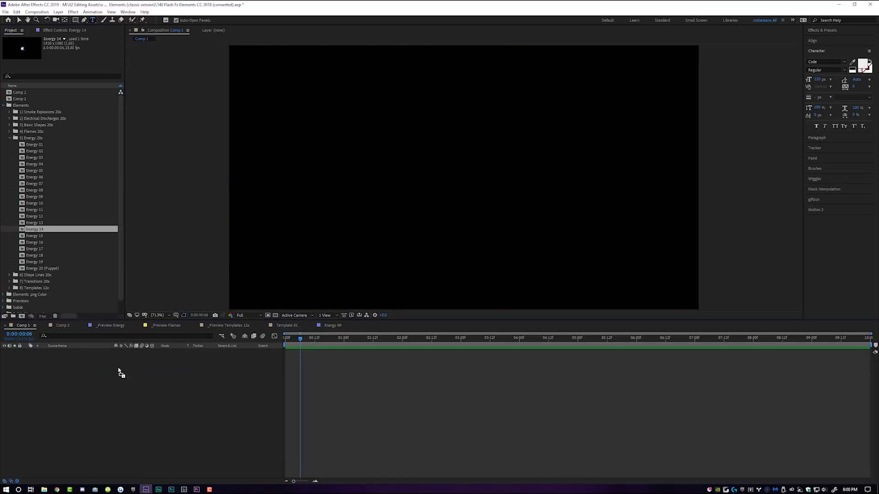
pyautogui.click(290, 339)
# Change Energy 14's Map White To tint from blue to green.
pyautogui.doubleClick(292, 352)
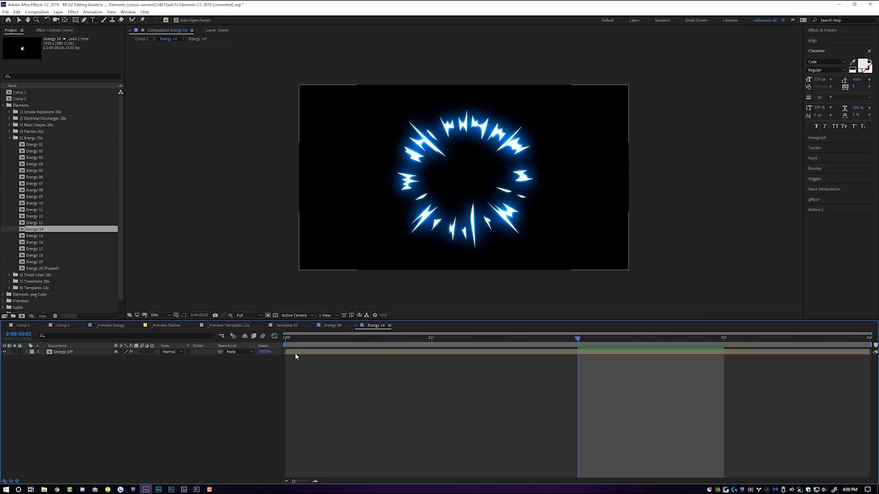
pyautogui.click(68, 30)
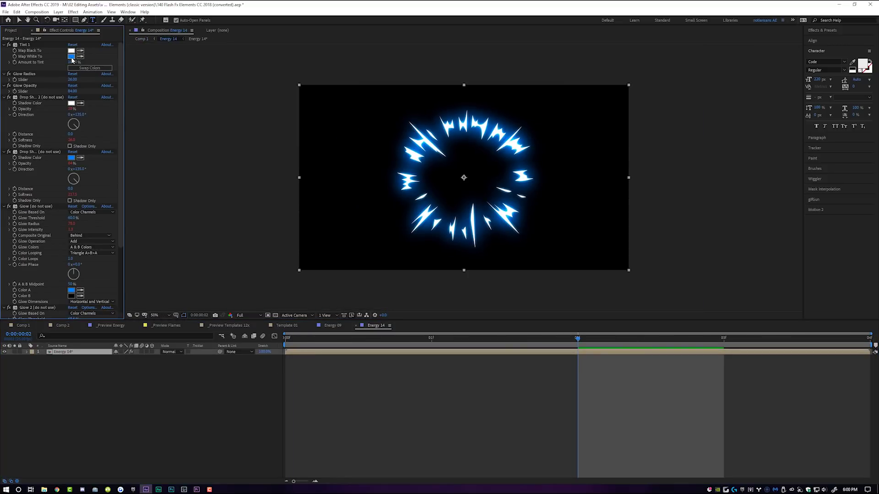
pyautogui.click(72, 56)
pyautogui.moveTo(452, 260); pyautogui.dragTo(453, 261)
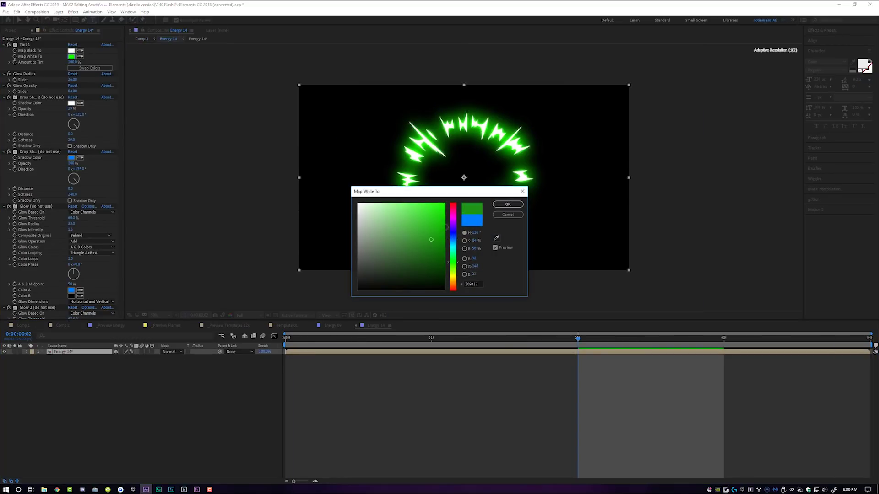
pyautogui.click(508, 204)
# Play Comp 1 from the start to review the green Energy 14 ring.
pyautogui.click(23, 325)
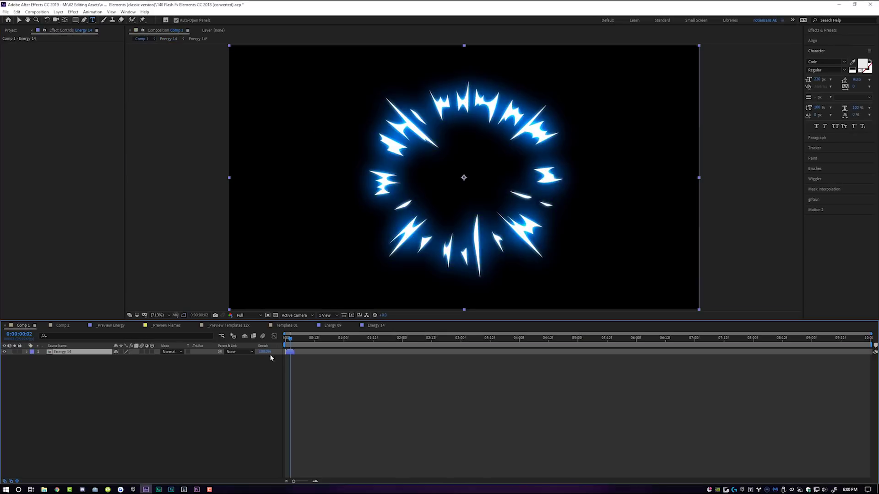
pyautogui.press('Home')
pyautogui.press('space')
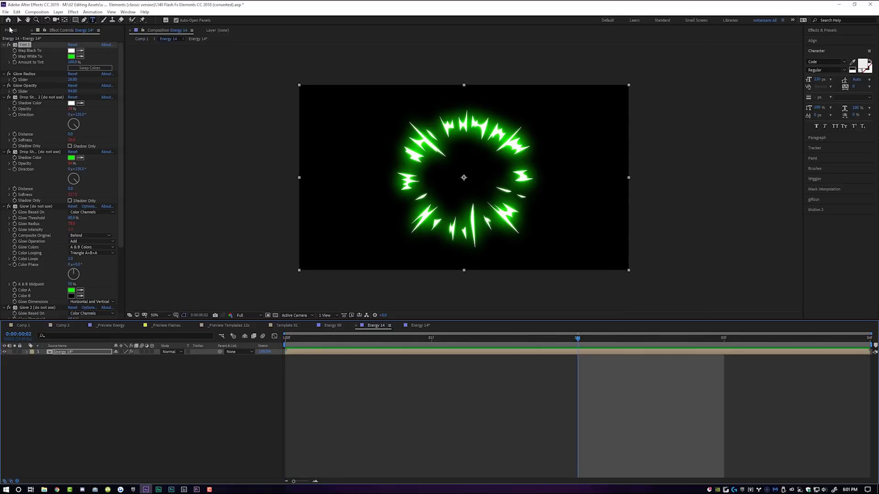
pyautogui.click(15, 31)
# From 2) Electrical Discharges 20x, add Electric discharge 04 as the top layer and Electric discharge 14 to Comp 1.
pyautogui.click(9, 138)
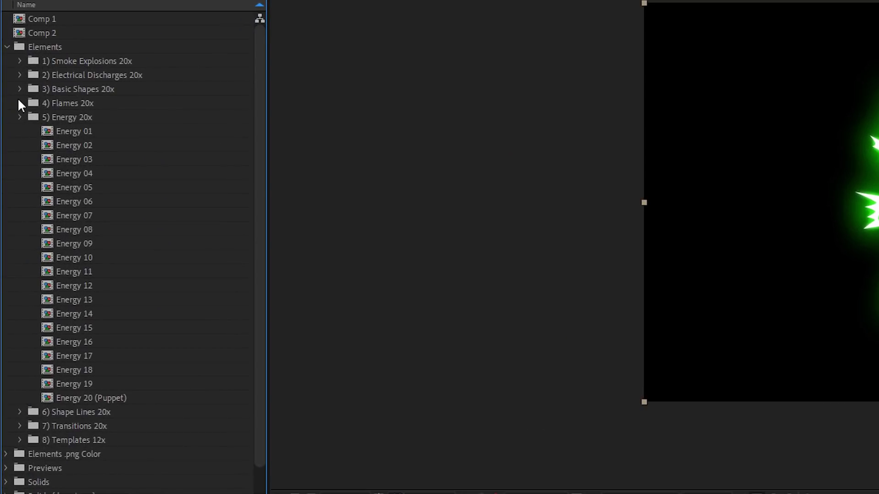
pyautogui.click(20, 90)
pyautogui.click(20, 87)
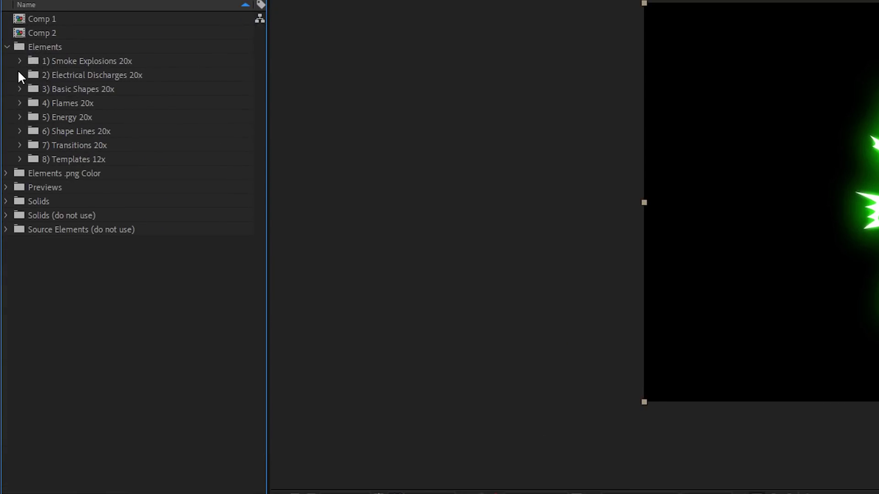
pyautogui.click(19, 75)
pyautogui.click(95, 116)
pyautogui.moveTo(90, 130); pyautogui.dragTo(187, 493)
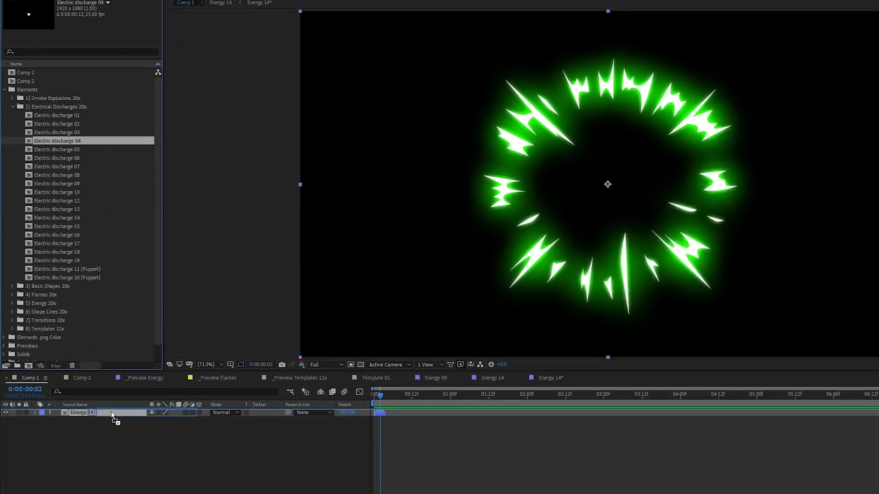
pyautogui.moveTo(111, 416); pyautogui.dragTo(404, 493)
pyautogui.moveTo(384, 392); pyautogui.dragTo(377, 397)
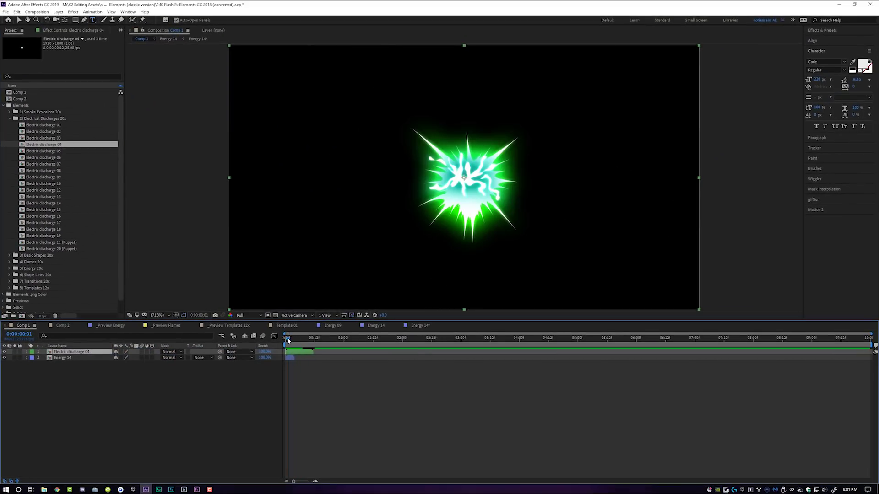
pyautogui.moveTo(40, 203); pyautogui.dragTo(74, 352)
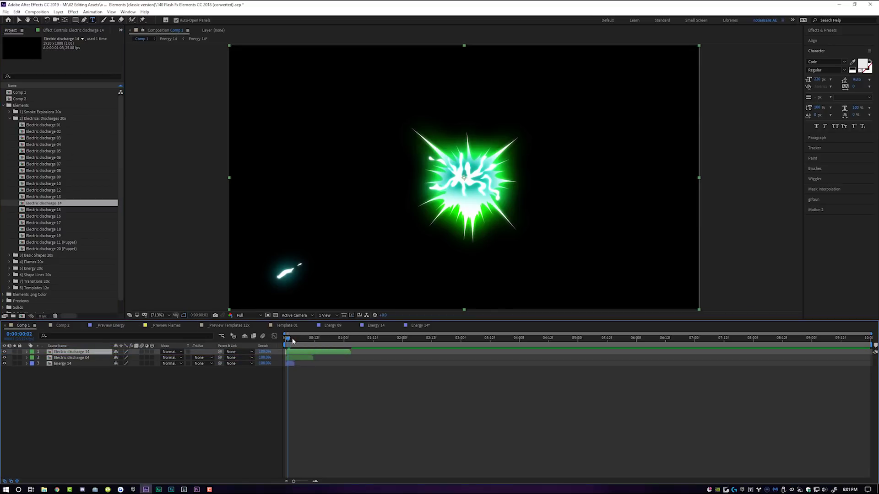